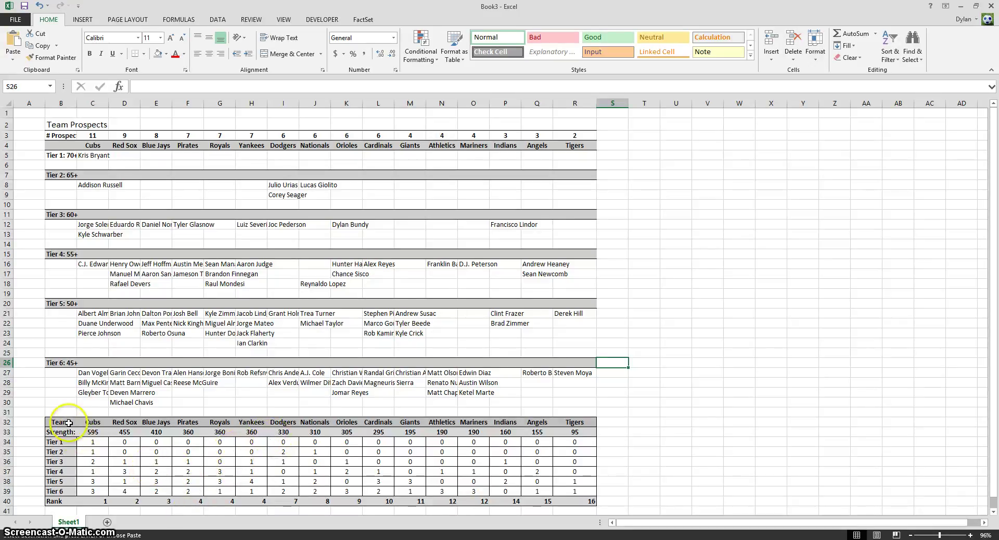
# - Examine the team strength formula, the Cubs prospects listed by tier, and the tier count formulas in the summary table
pyautogui.moveTo(92, 433); pyautogui.dragTo(593, 487)
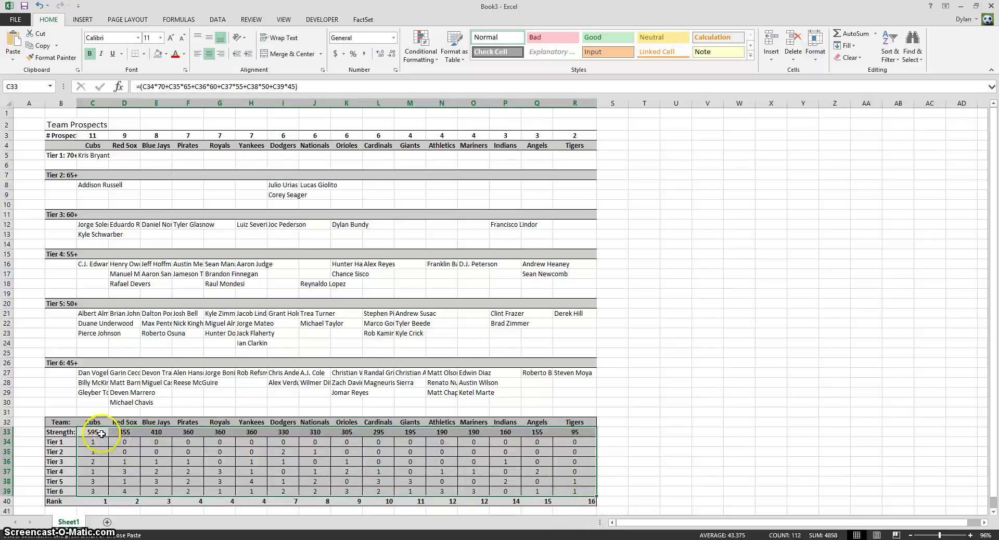
pyautogui.click(101, 433)
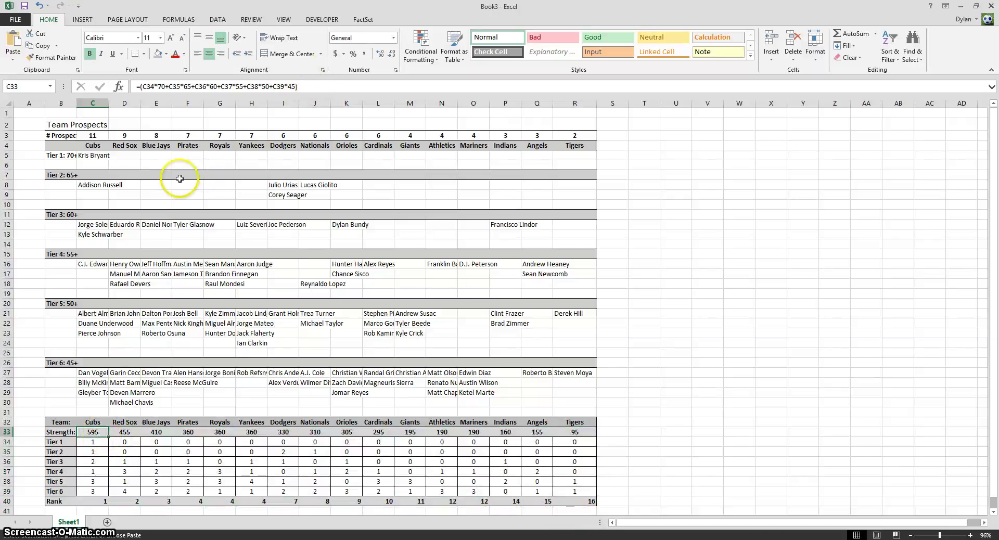
pyautogui.click(99, 155)
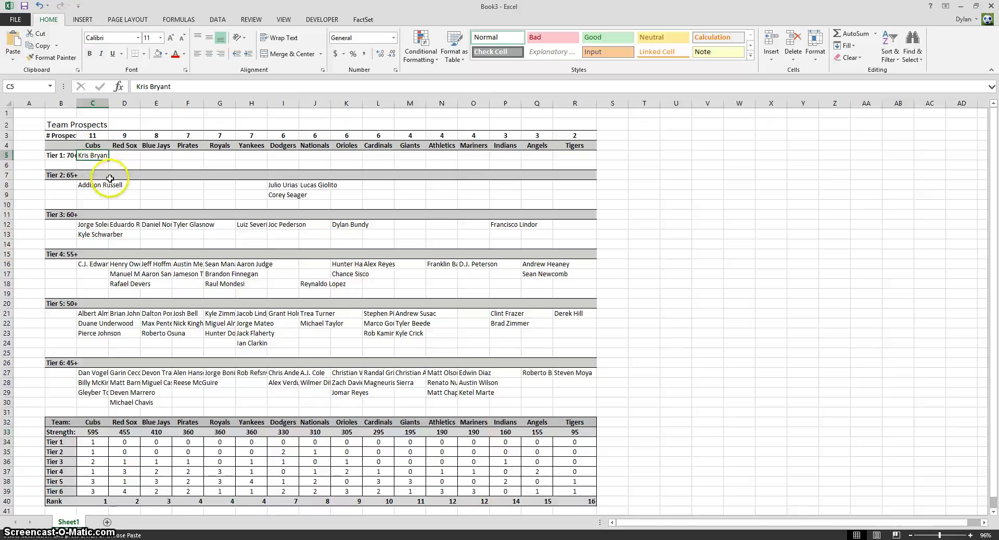
pyautogui.click(101, 186)
pyautogui.click(102, 232)
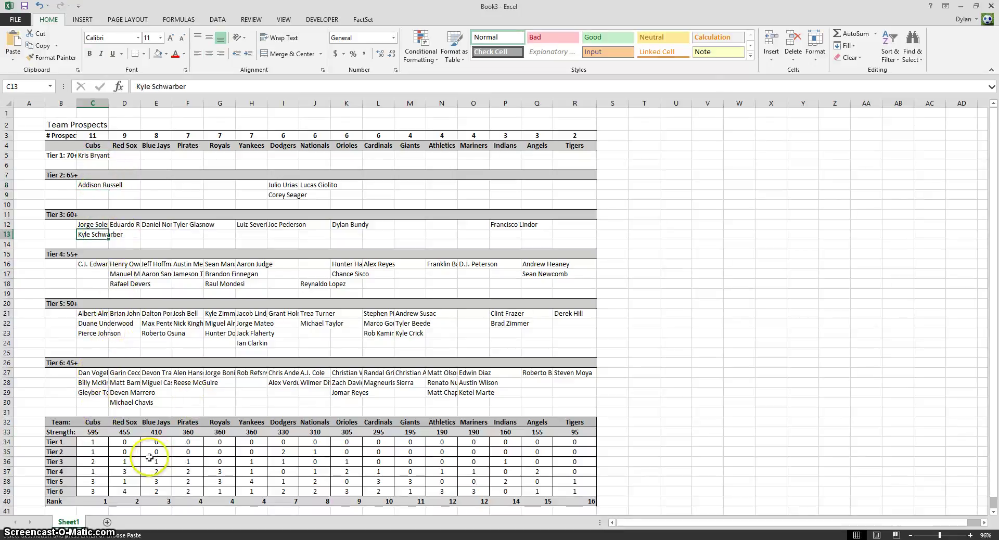
pyautogui.click(95, 476)
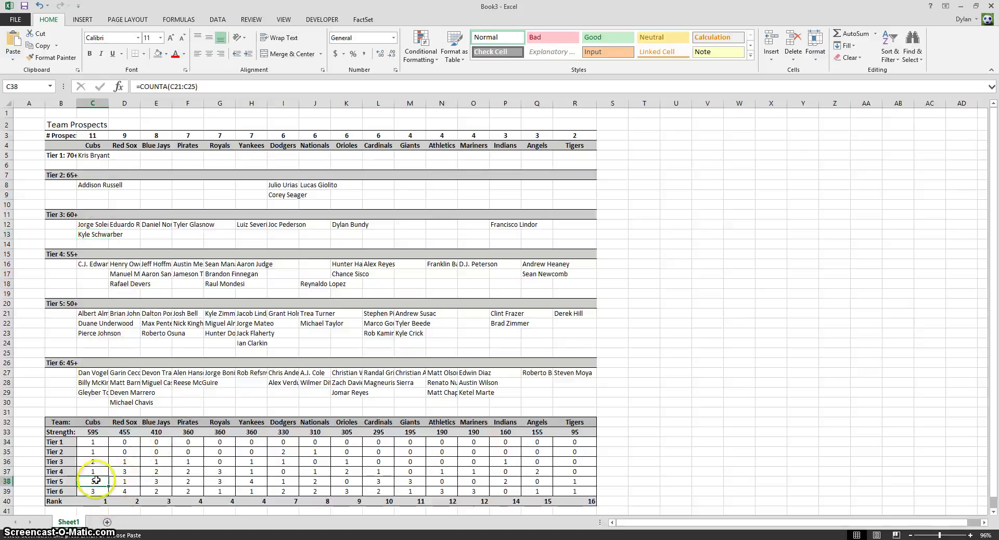
pyautogui.moveTo(92, 422); pyautogui.dragTo(575, 422)
pyautogui.click(616, 441)
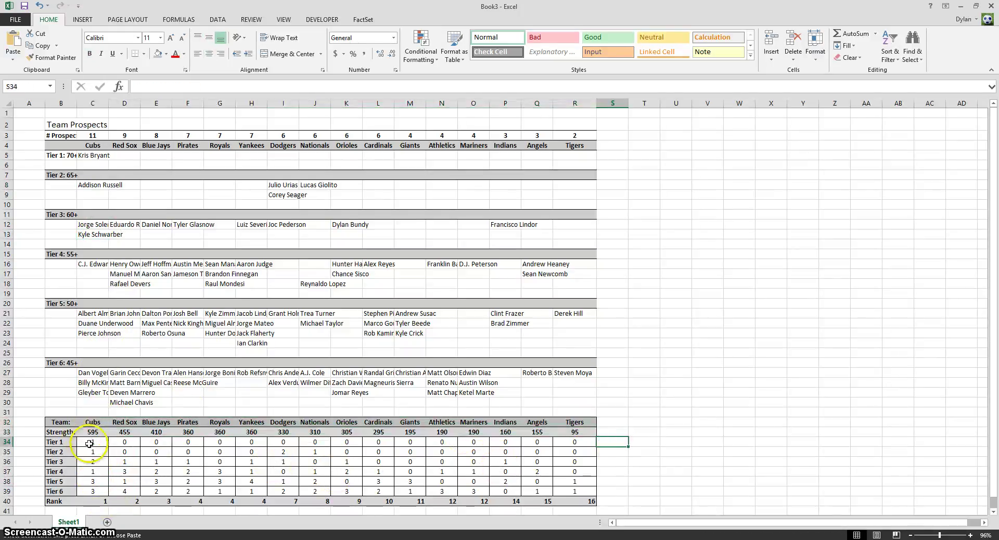
pyautogui.click(90, 443)
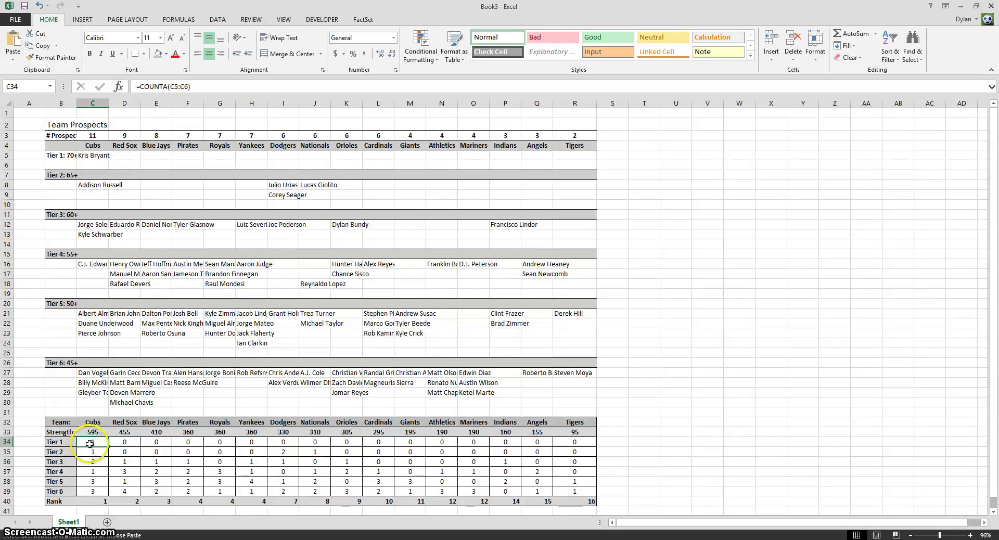
pyautogui.moveTo(89, 444); pyautogui.dragTo(575, 488)
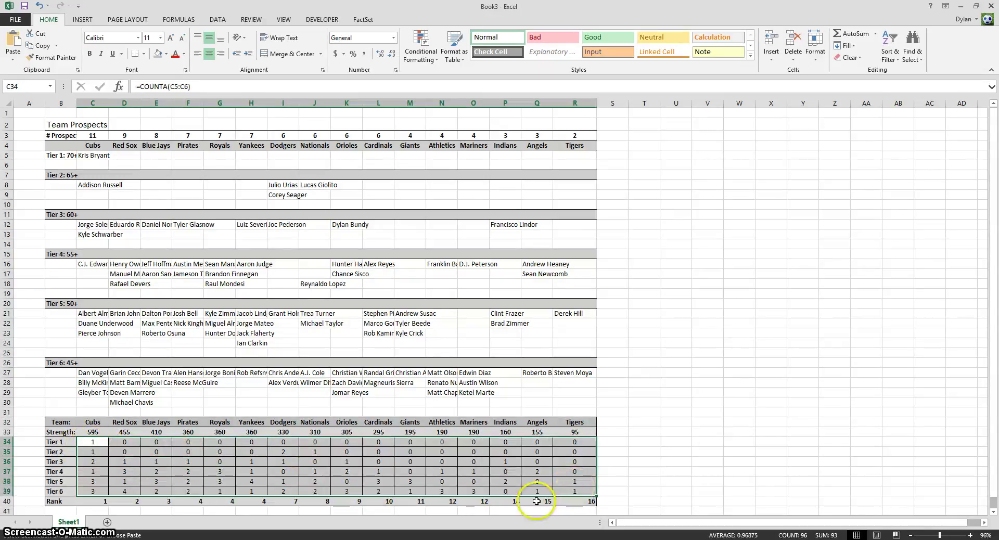
pyautogui.click(654, 469)
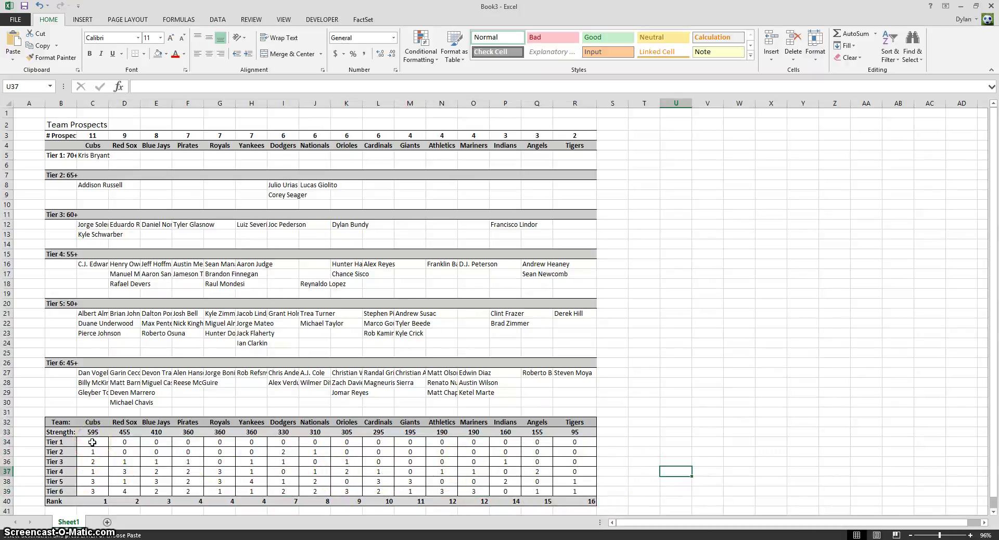
# - Set up a Greater Than highlight rule for the Tier 1 counts in C34:R34 with threshold 0 and a custom format
pyautogui.click(92, 442)
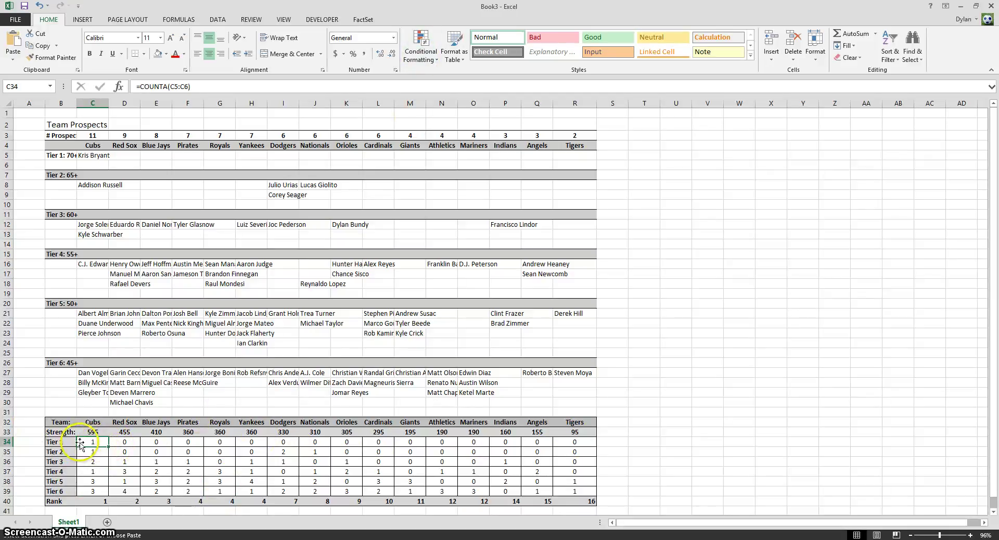
pyautogui.moveTo(95, 443); pyautogui.dragTo(577, 443)
pyautogui.click(421, 52)
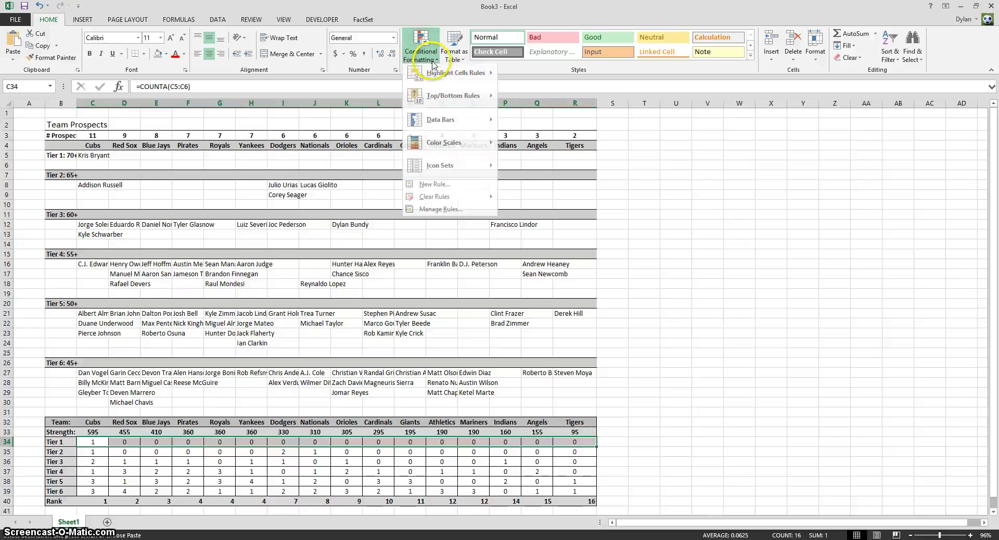
pyautogui.moveTo(466, 82)
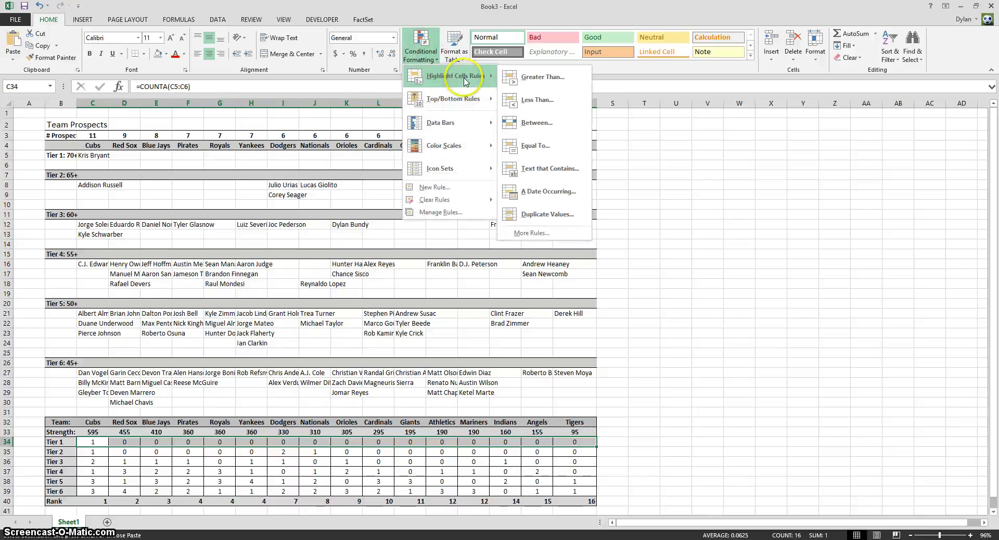
pyautogui.click(549, 83)
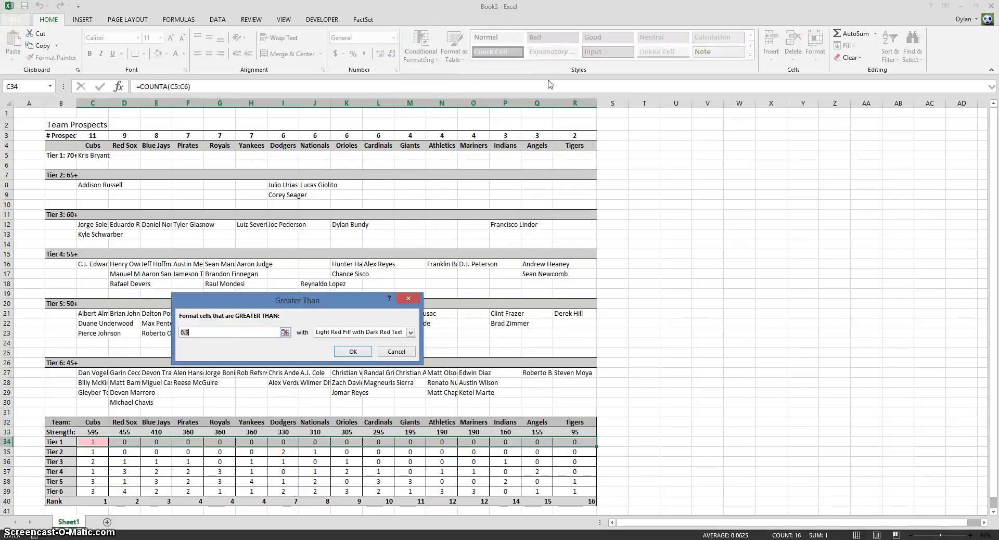
pyautogui.click(411, 332)
pyautogui.click(343, 404)
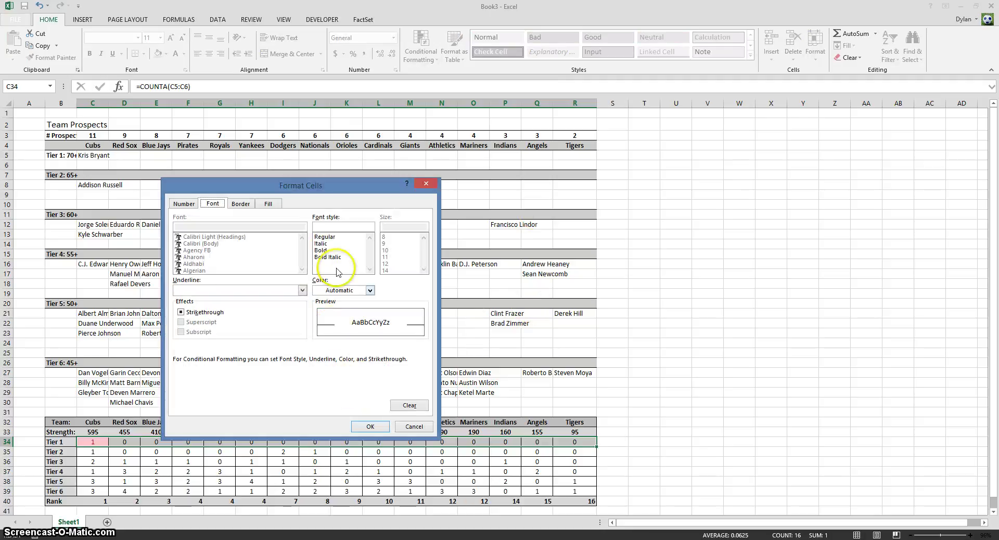
# - Give the Tier 1 rule's custom format a white font and dark blue fill, and apply the rule
pyautogui.click(347, 294)
pyautogui.click(390, 385)
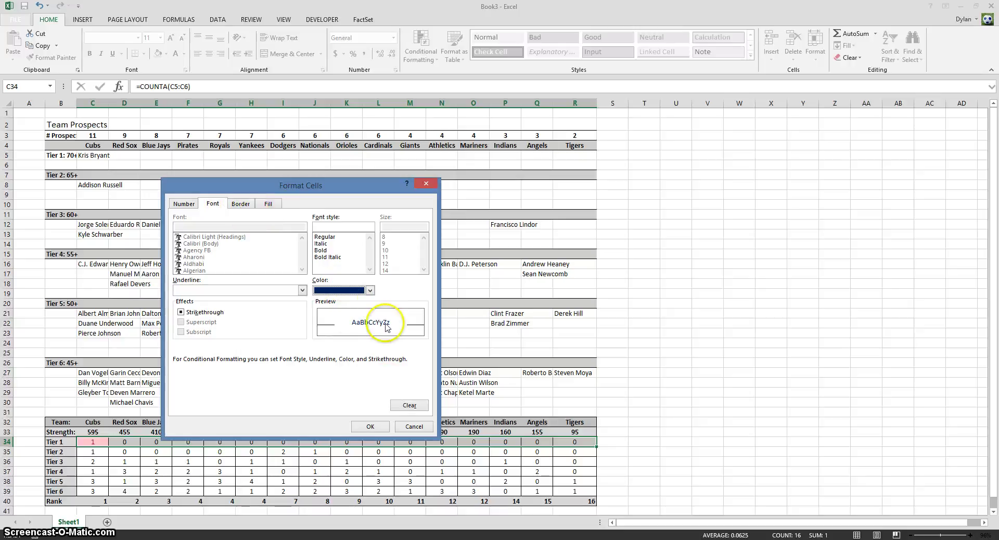
pyautogui.click(371, 291)
pyautogui.click(321, 326)
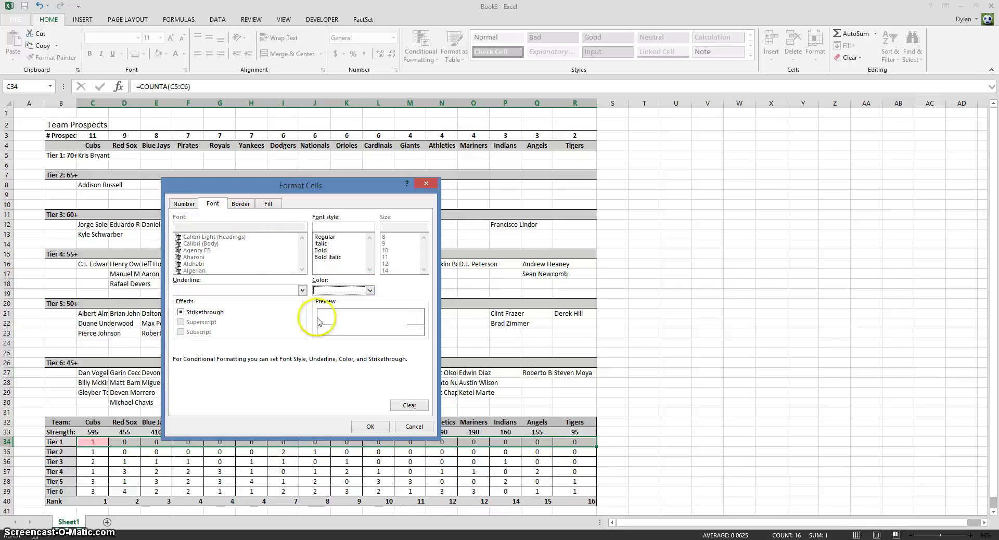
pyautogui.click(268, 203)
pyautogui.click(257, 306)
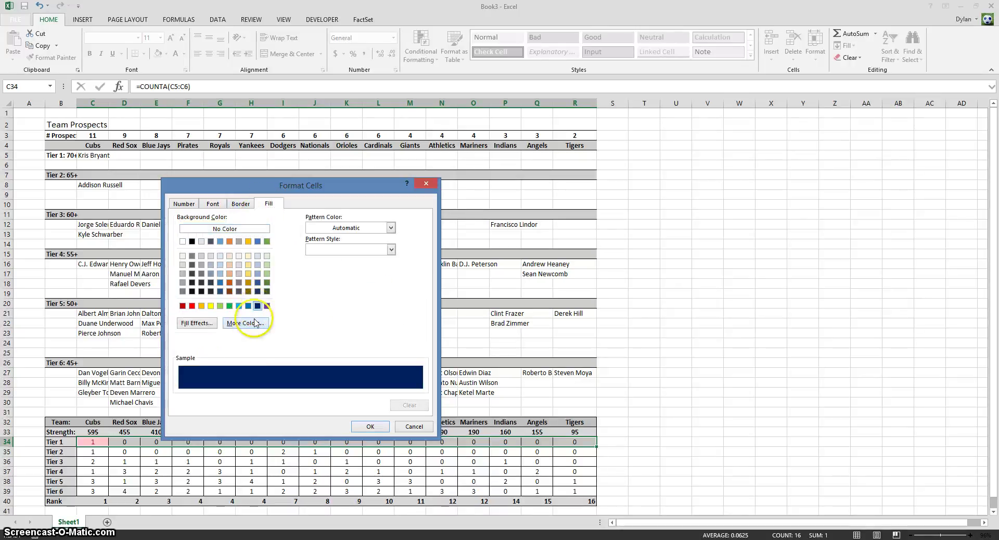
pyautogui.click(367, 426)
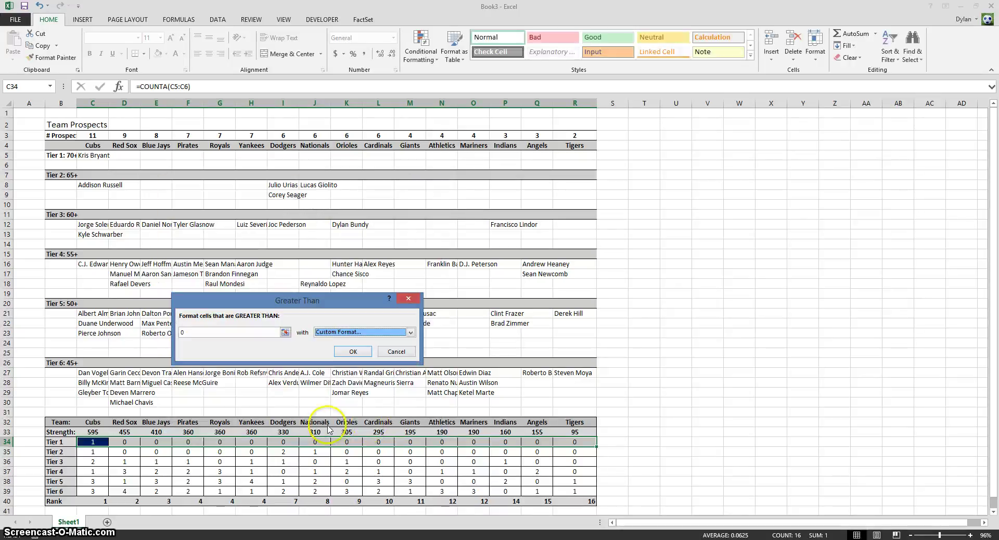
pyautogui.click(353, 351)
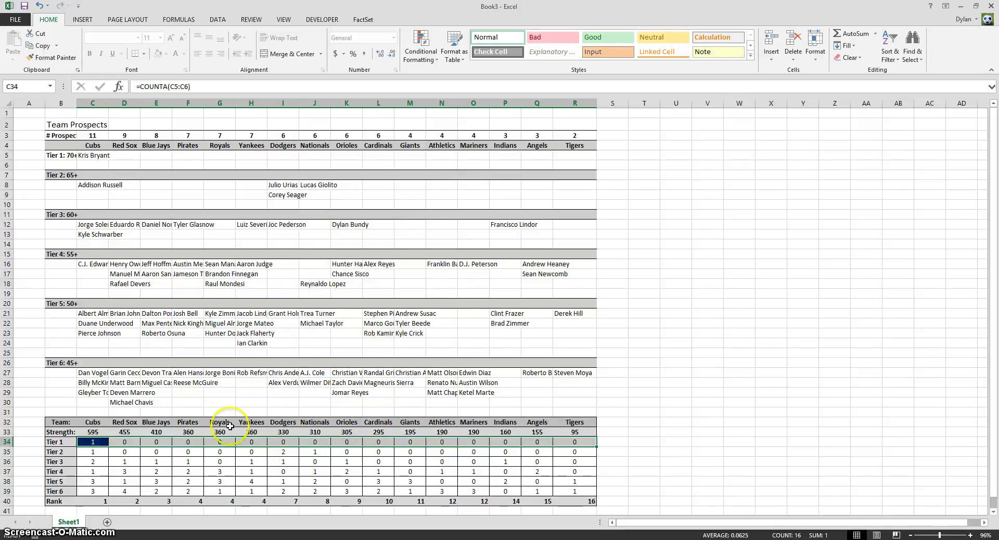
# - Try setting up a custom-format highlight rule for Tier 2 counts in C35:R35 that are greater than 1
pyautogui.click(101, 449)
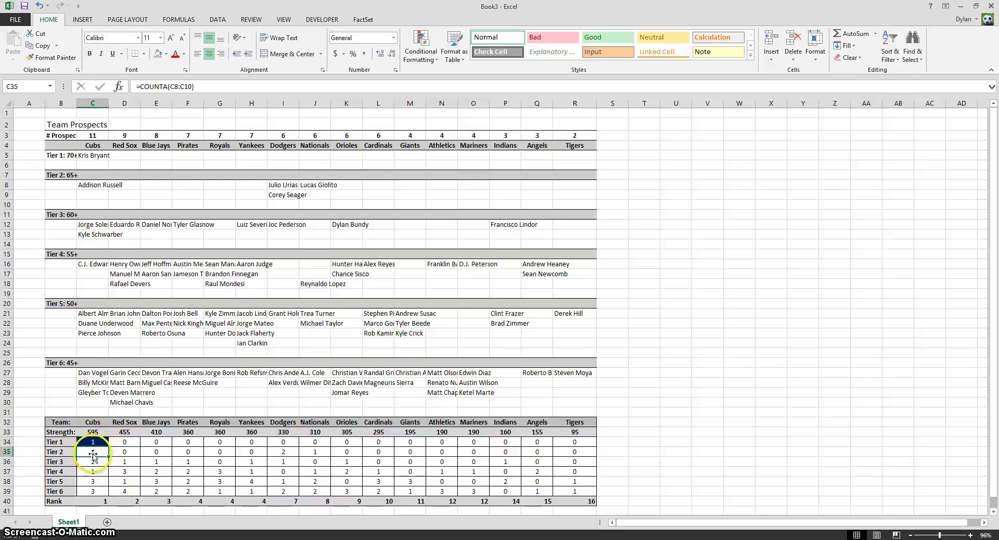
pyautogui.moveTo(93, 456); pyautogui.dragTo(575, 451)
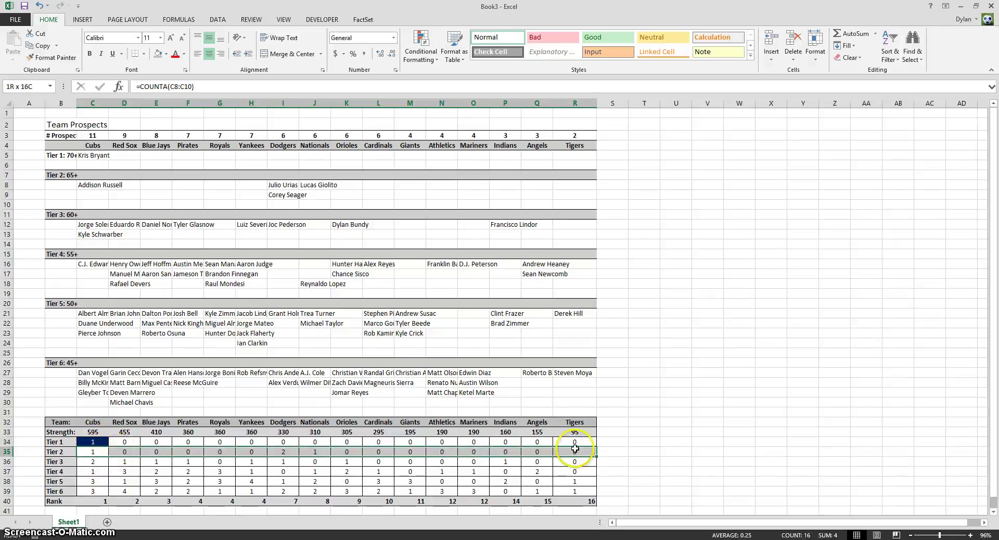
pyautogui.click(416, 61)
pyautogui.moveTo(452, 76)
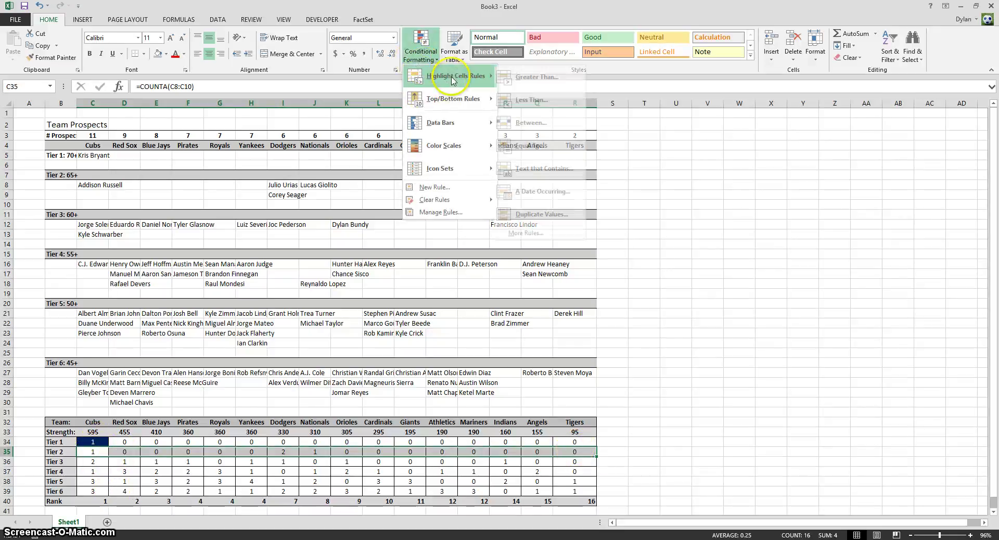
pyautogui.click(566, 81)
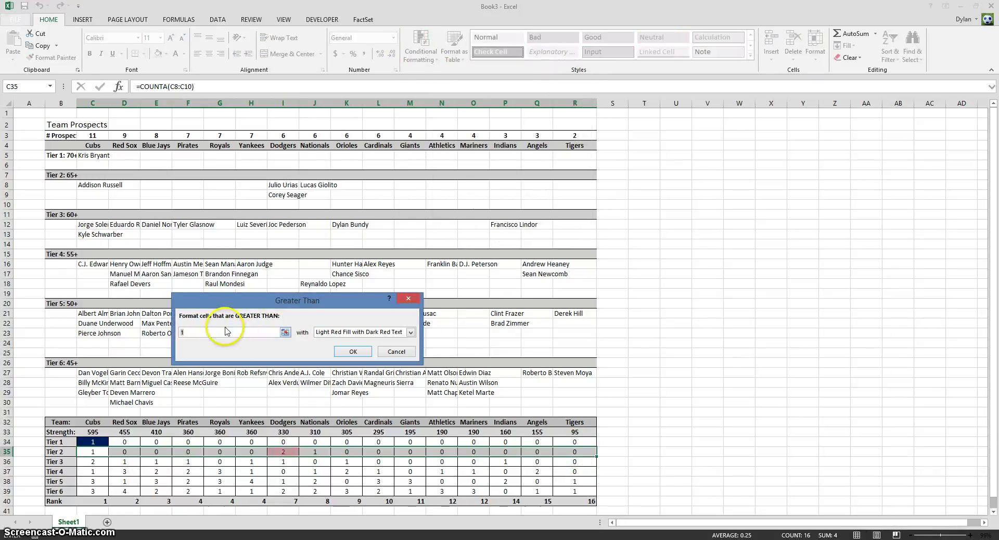
pyautogui.click(411, 332)
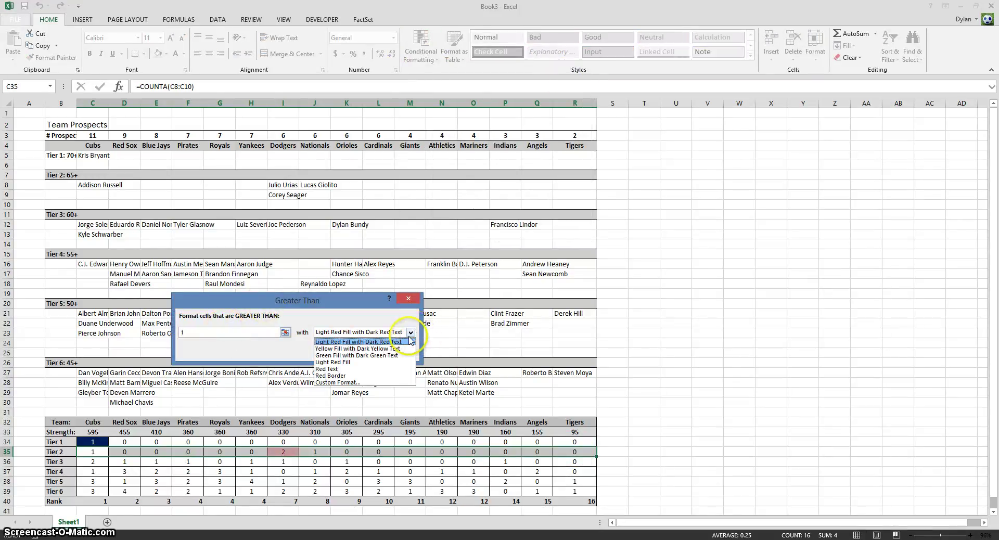
pyautogui.click(362, 383)
# - Give the Tier 2 rule's custom format a slightly lightened dark blue fill
pyautogui.click(257, 306)
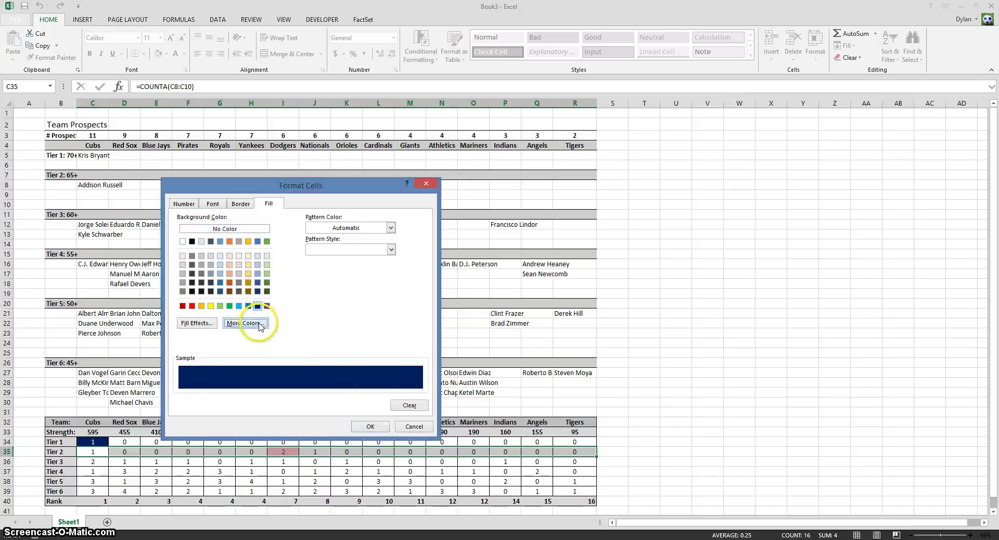
pyautogui.click(260, 323)
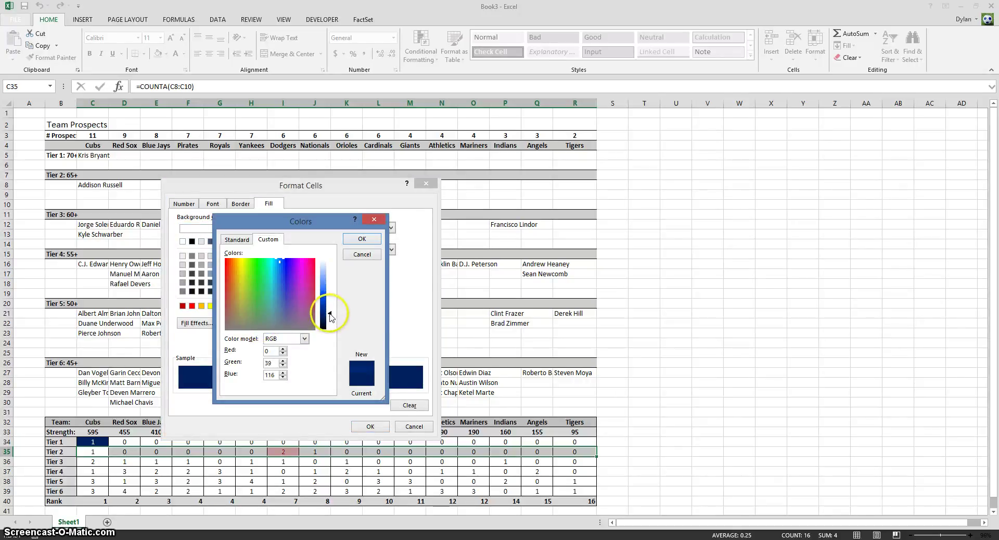
pyautogui.click(372, 240)
pyautogui.click(240, 204)
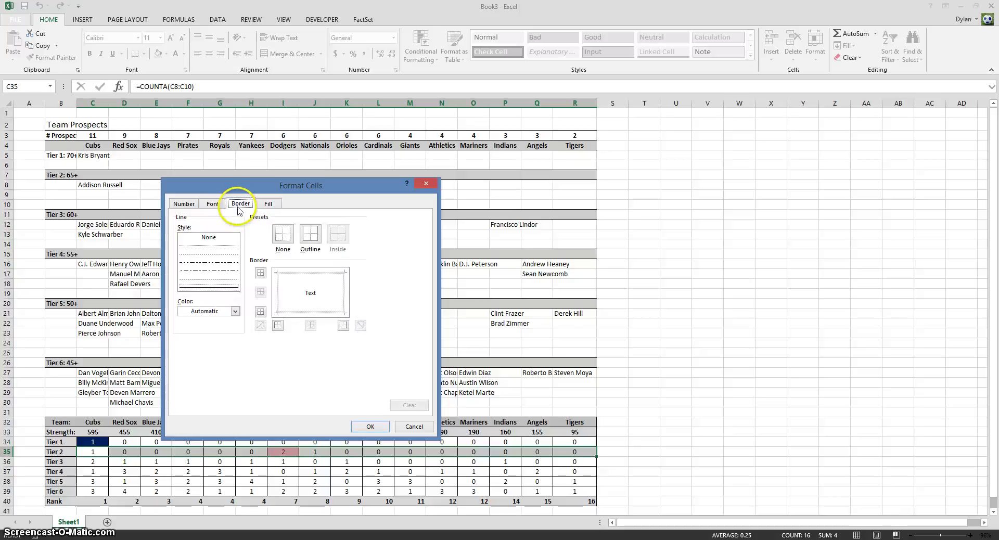
pyautogui.click(213, 204)
pyautogui.click(370, 426)
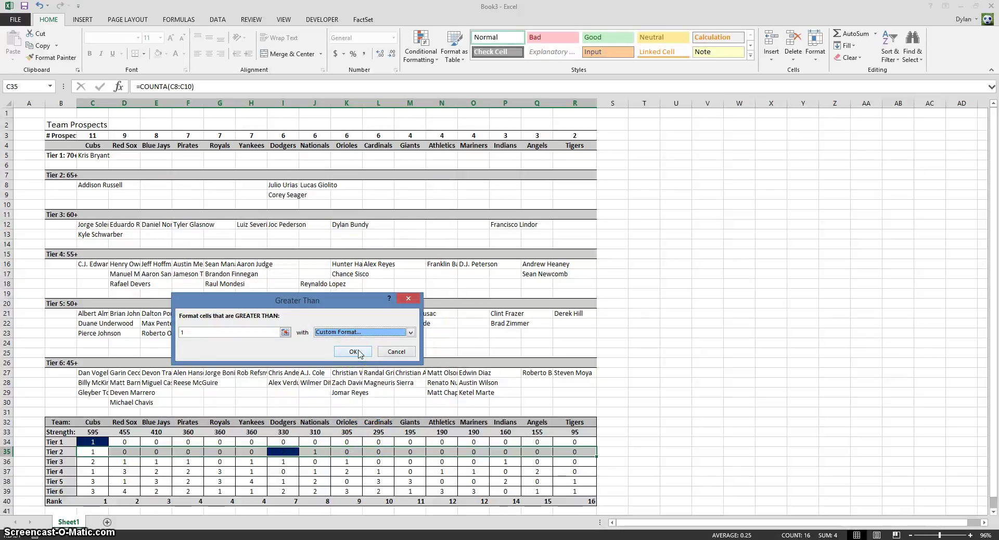
# - Change the Tier 2 rule's threshold to 0, set its custom format's font to white, and apply the rule
pyautogui.click(182, 333)
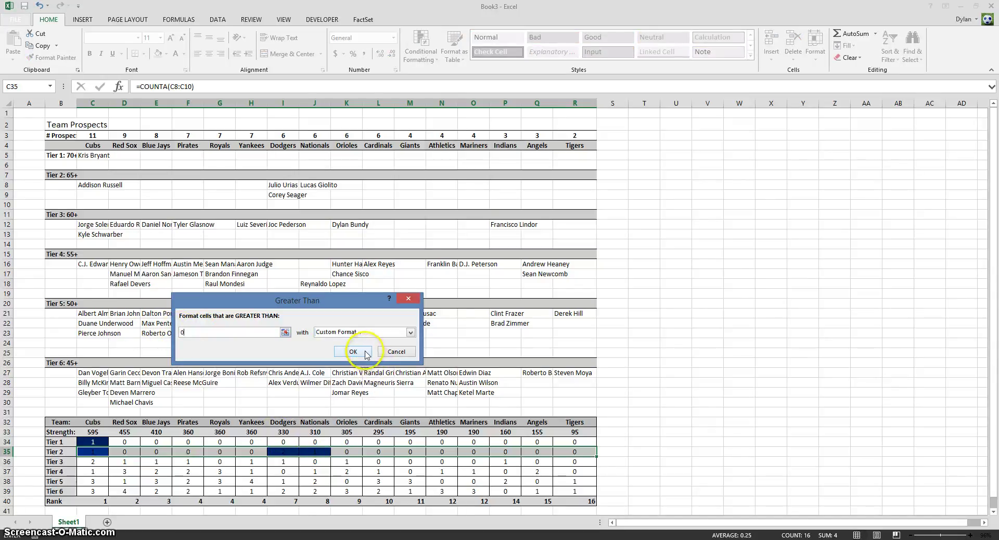
pyautogui.click(410, 334)
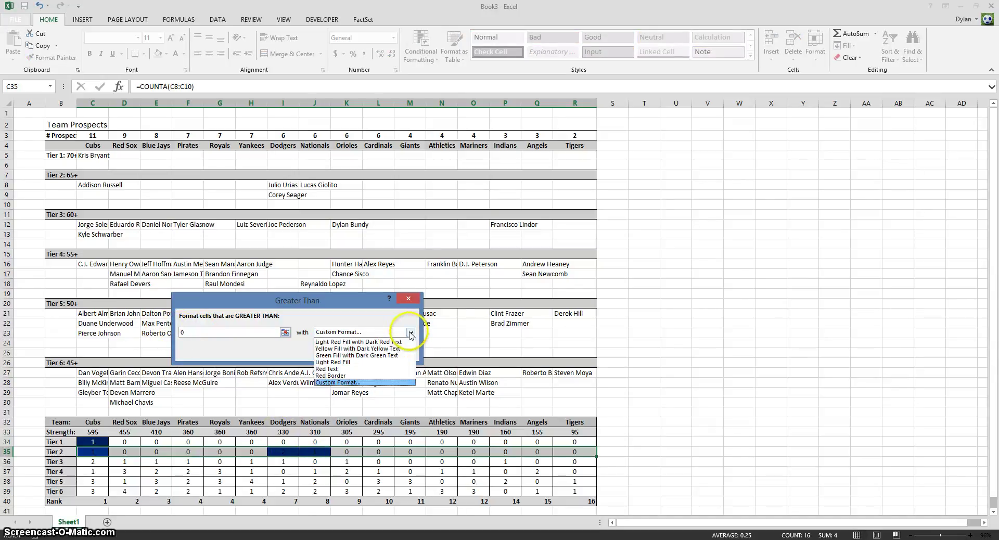
pyautogui.click(329, 384)
pyautogui.click(343, 290)
pyautogui.click(334, 323)
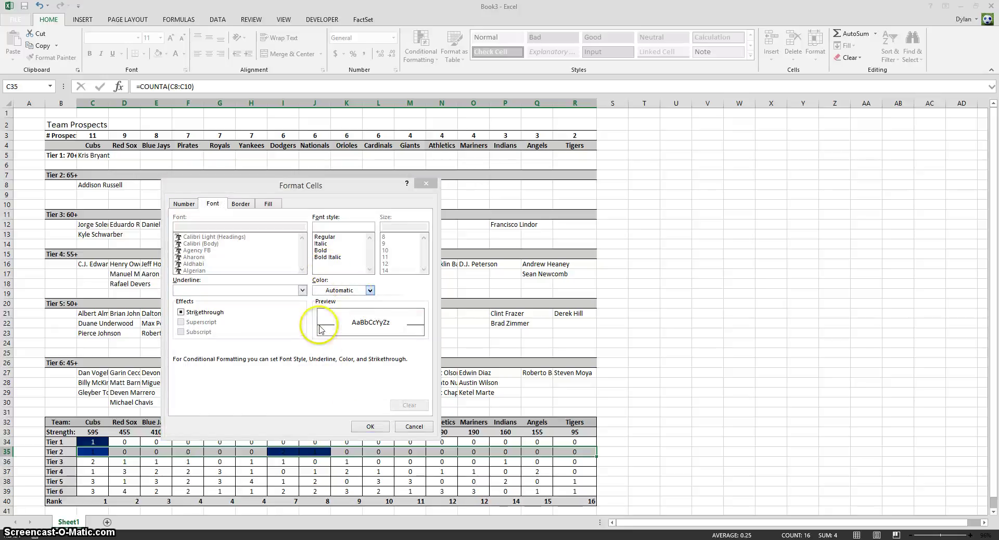
pyautogui.click(369, 426)
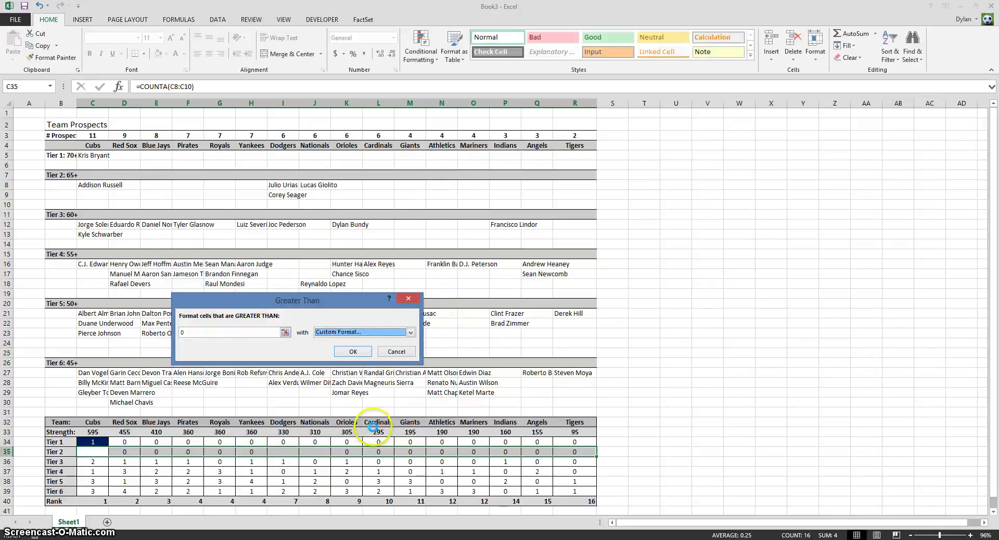
pyautogui.click(353, 351)
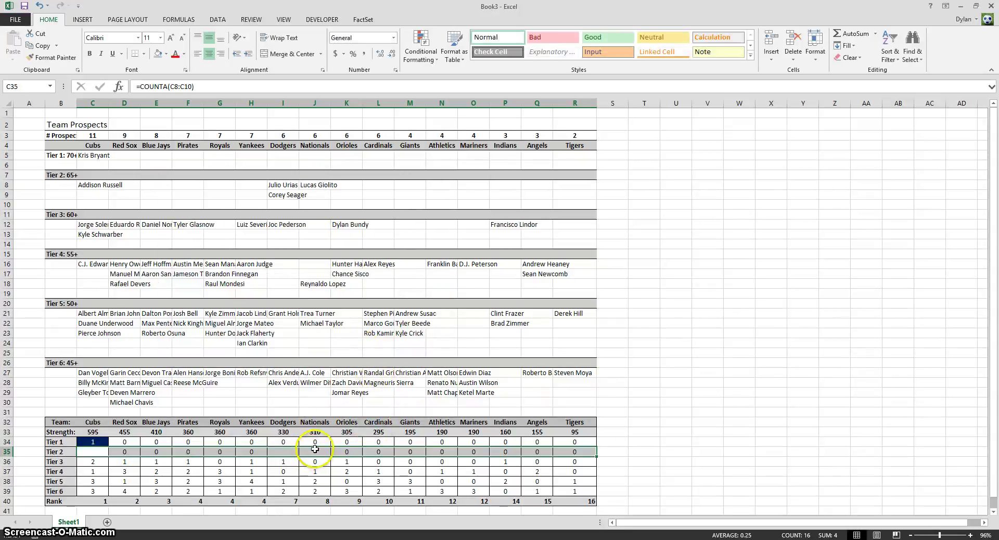
# - Clear the conditional formatting rules from the selected Tier 2 cells, C35:R35
pyautogui.click(432, 62)
pyautogui.moveTo(459, 204)
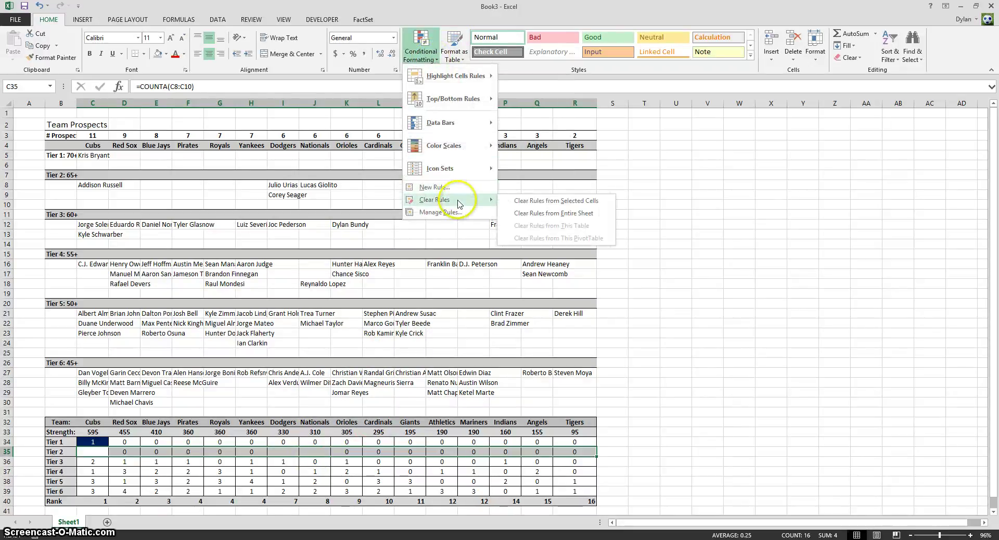
pyautogui.click(554, 202)
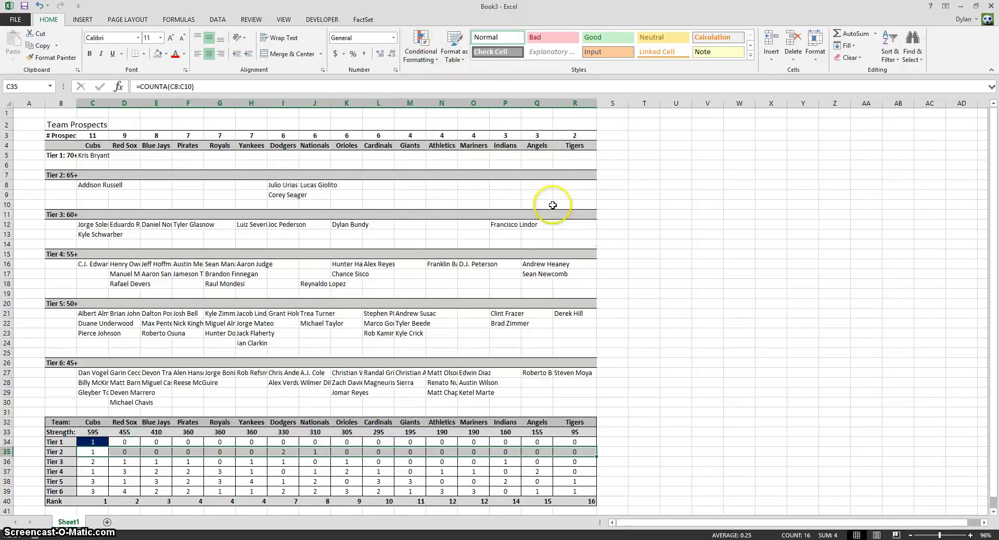
# - Start a highlight rule for Tier 2 counts in C35:R35 that are greater than 0, using a custom format
pyautogui.click(426, 57)
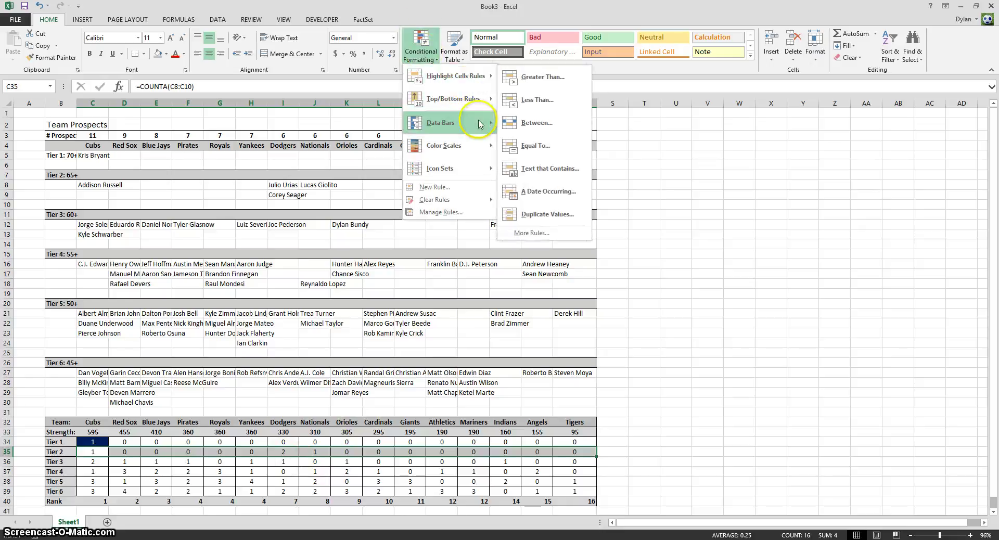
pyautogui.click(538, 77)
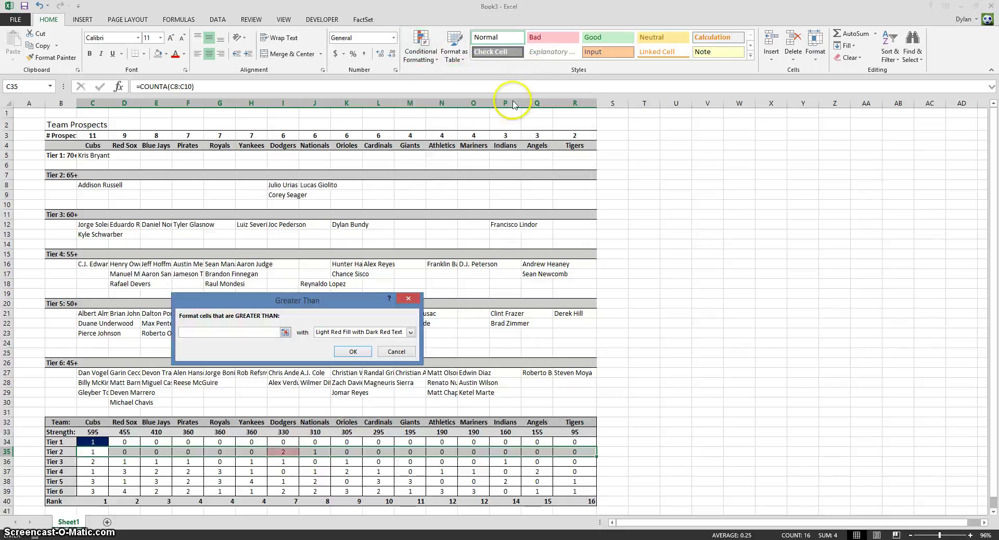
pyautogui.write('1')
pyautogui.click(338, 332)
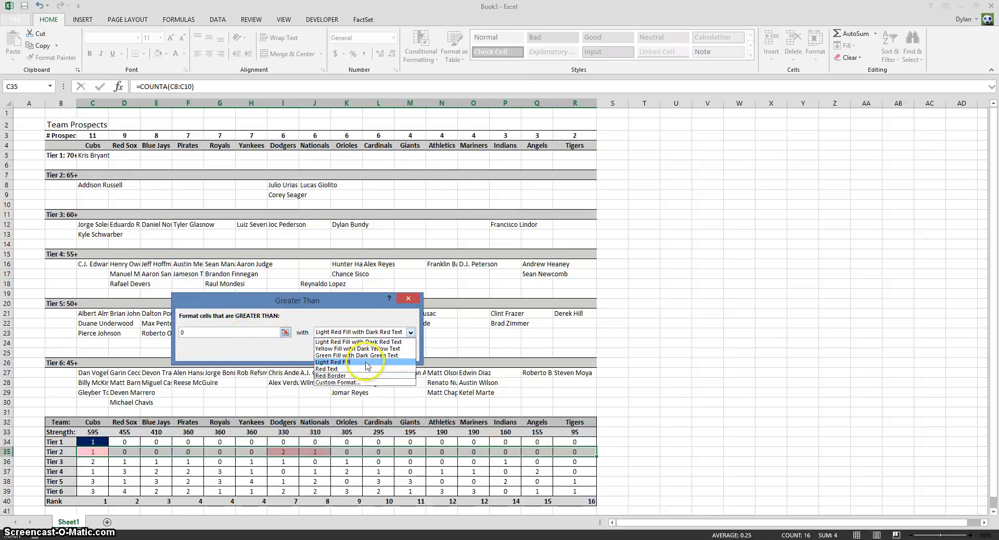
pyautogui.click(360, 386)
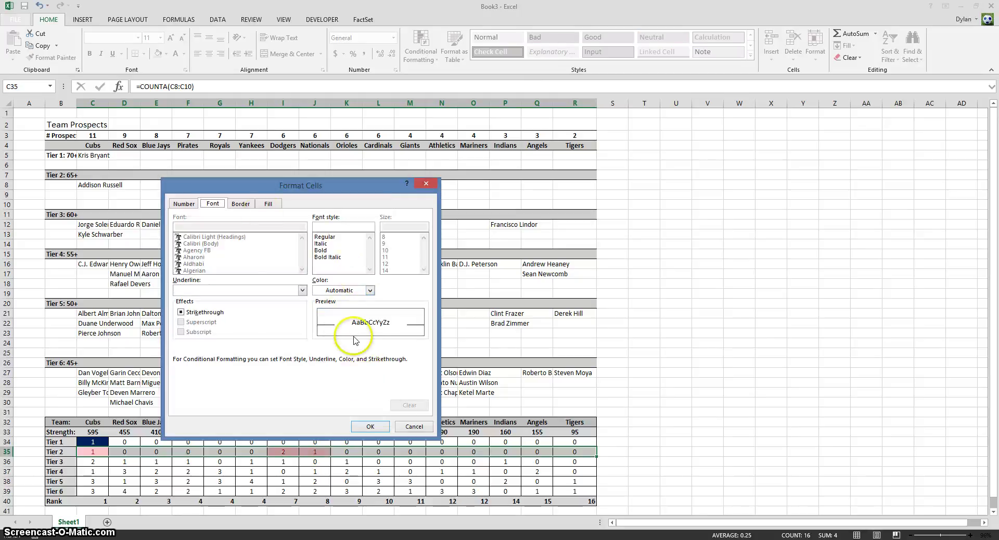
# - Give the Tier 2 rule's custom format a slightly lightened dark blue fill, about RGB 0, 47, 142, and apply the rule
pyautogui.click(262, 204)
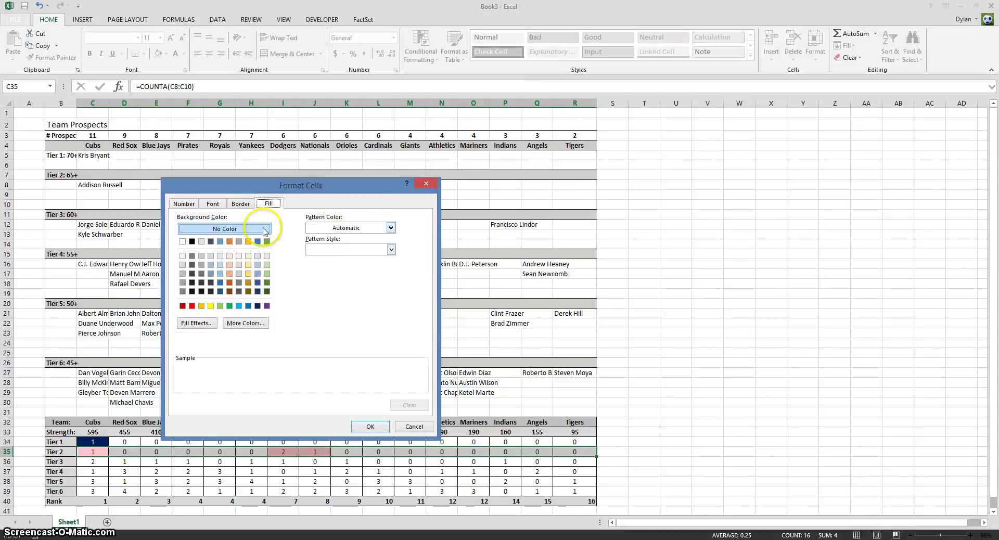
pyautogui.click(258, 305)
pyautogui.click(255, 323)
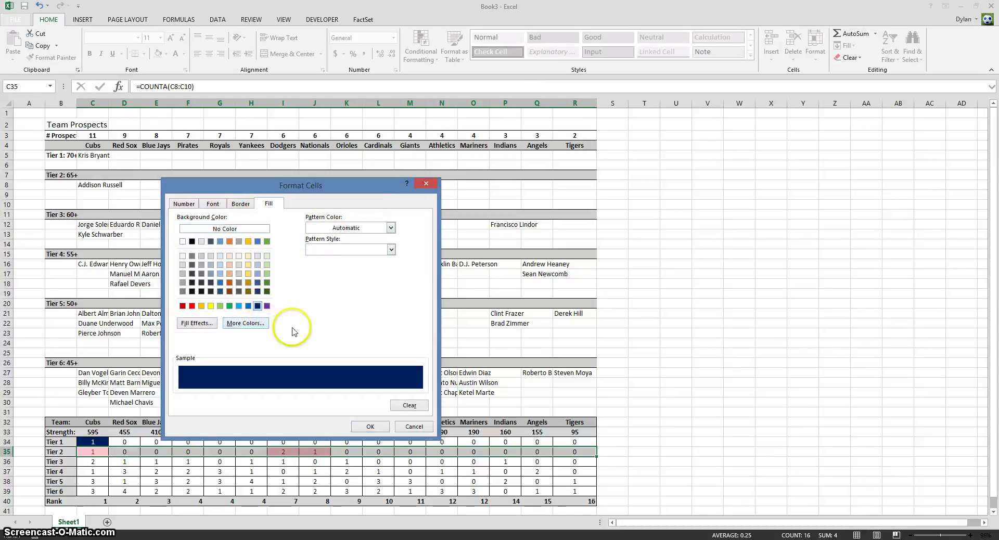
pyautogui.moveTo(329, 318); pyautogui.dragTo(329, 302)
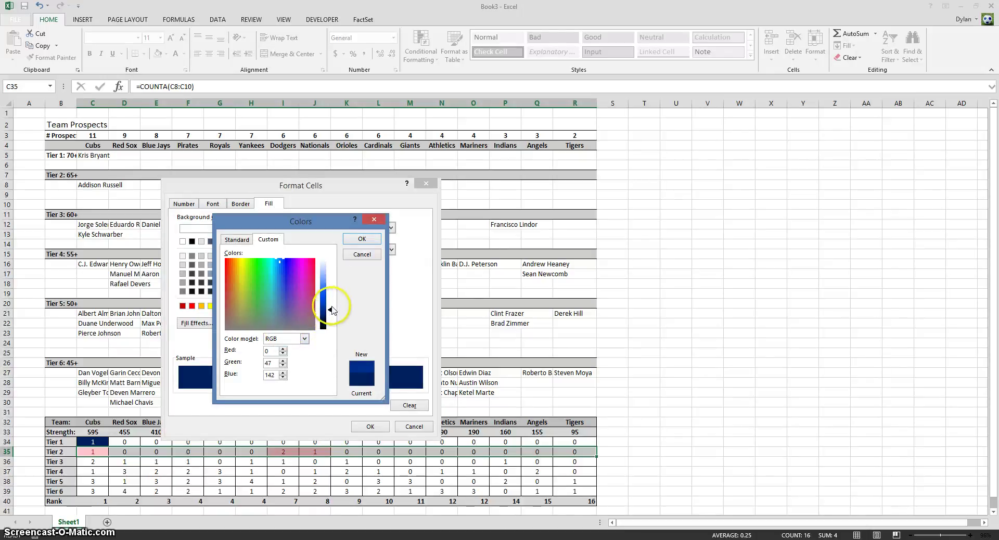
pyautogui.click(361, 238)
pyautogui.click(383, 429)
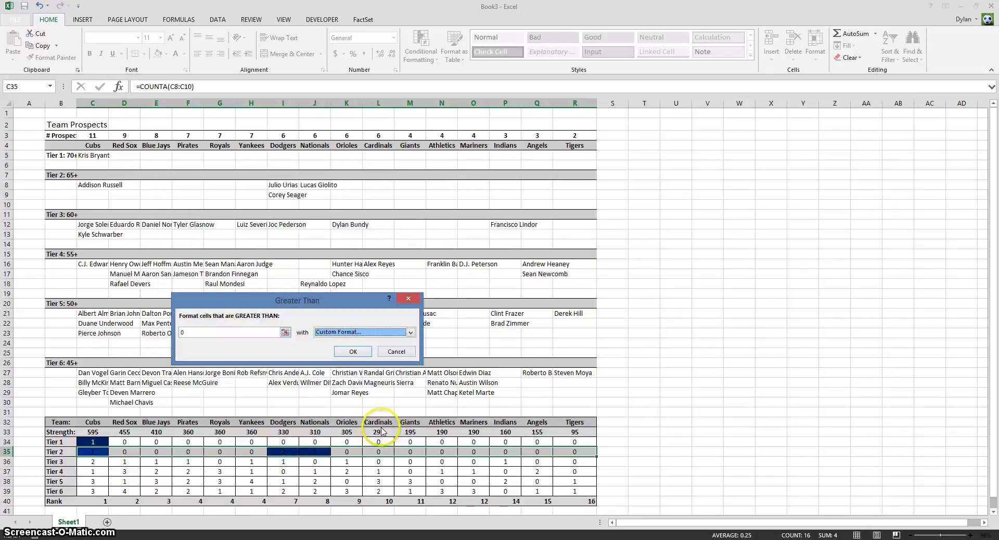
pyautogui.click(354, 351)
pyautogui.click(346, 462)
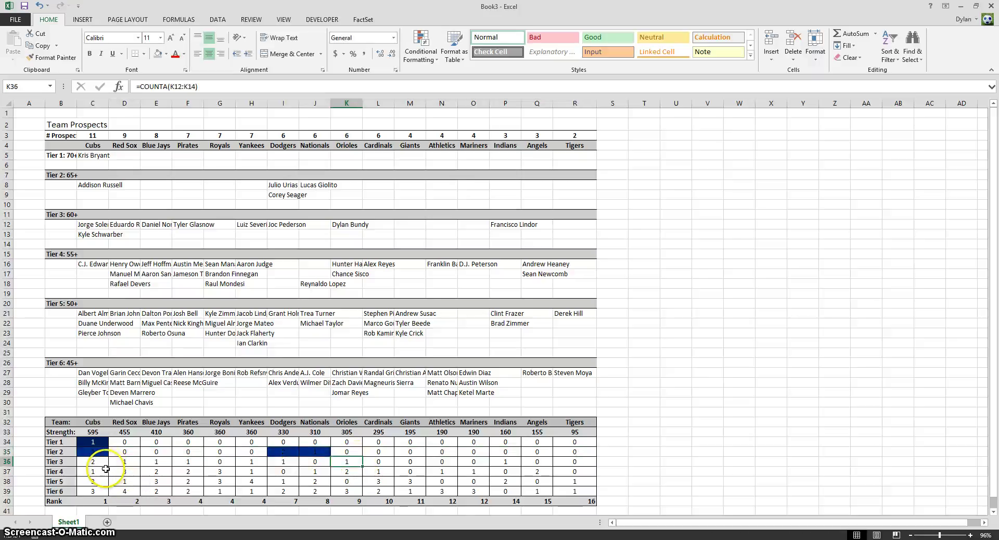
# - Set up a highlight rule for Tier 3 counts in C36:R36 that are greater than 0, using a custom format
pyautogui.click(90, 460)
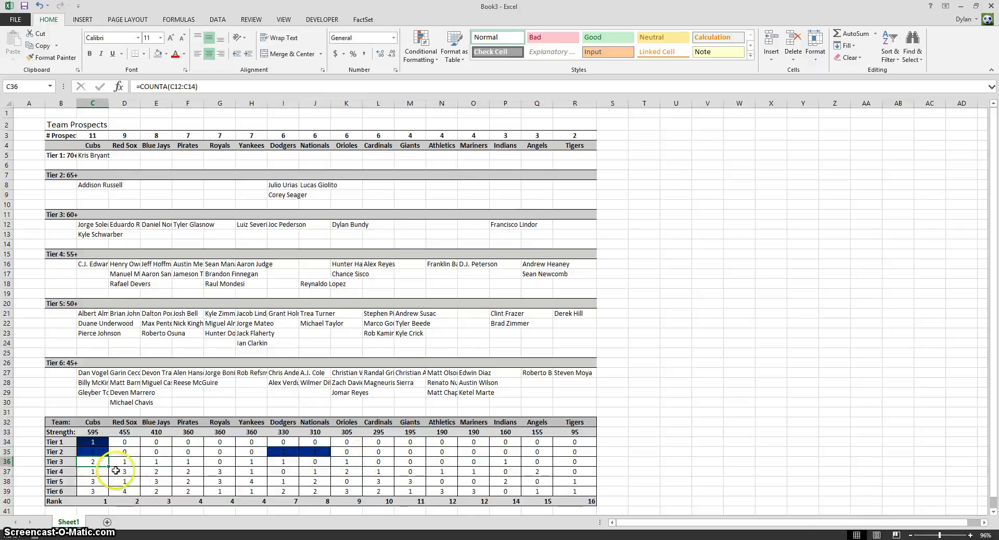
pyautogui.moveTo(100, 463); pyautogui.dragTo(574, 462)
pyautogui.click(422, 56)
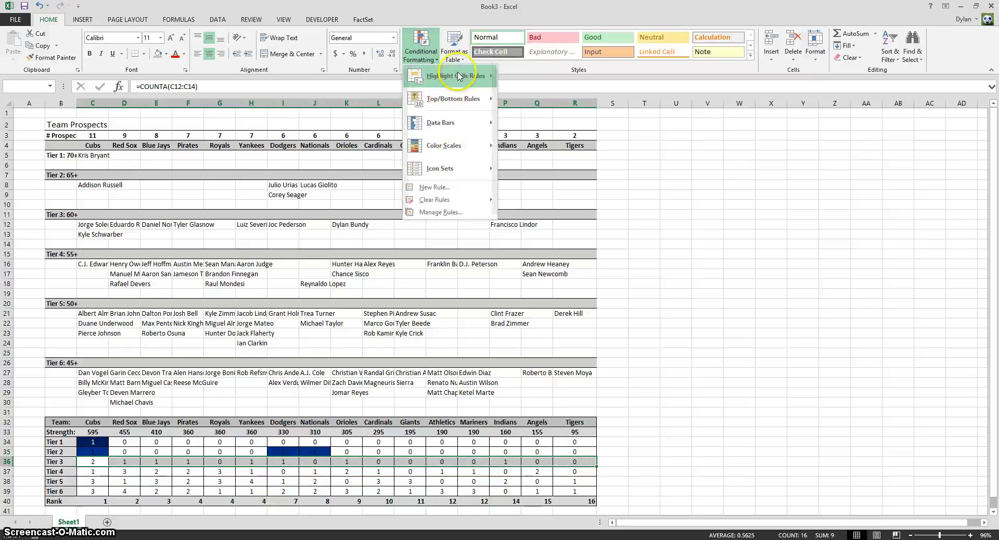
pyautogui.moveTo(468, 76)
pyautogui.click(541, 78)
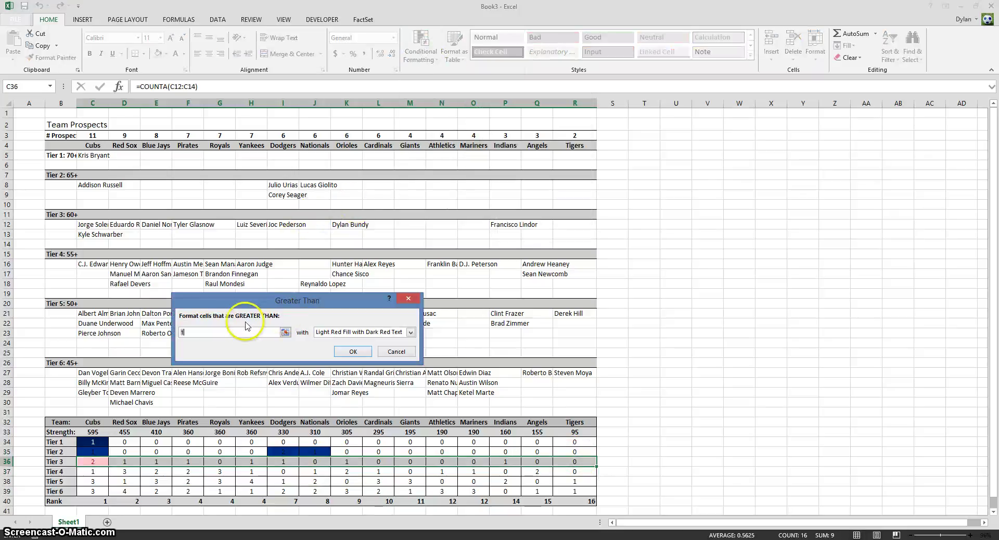
pyautogui.write('0')
pyautogui.click(410, 332)
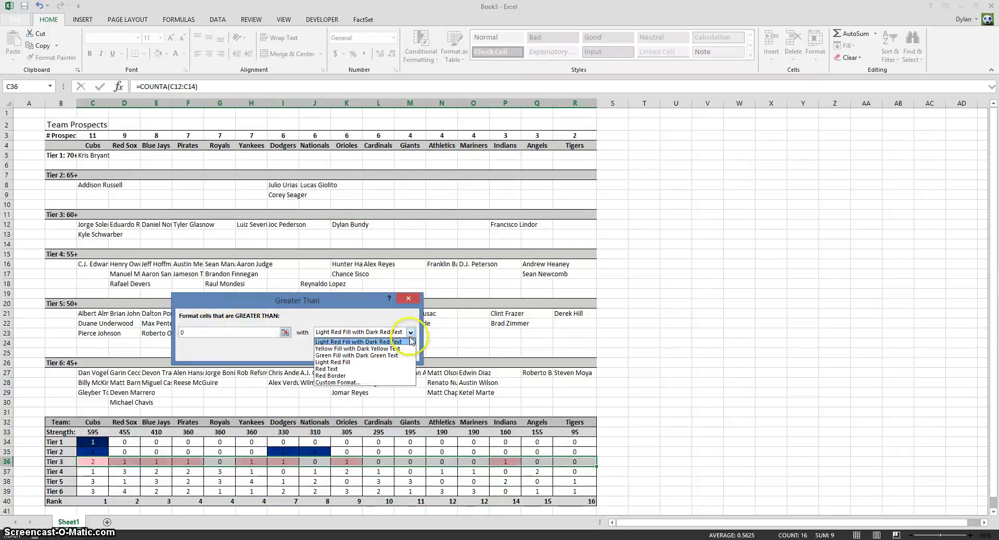
pyautogui.click(349, 383)
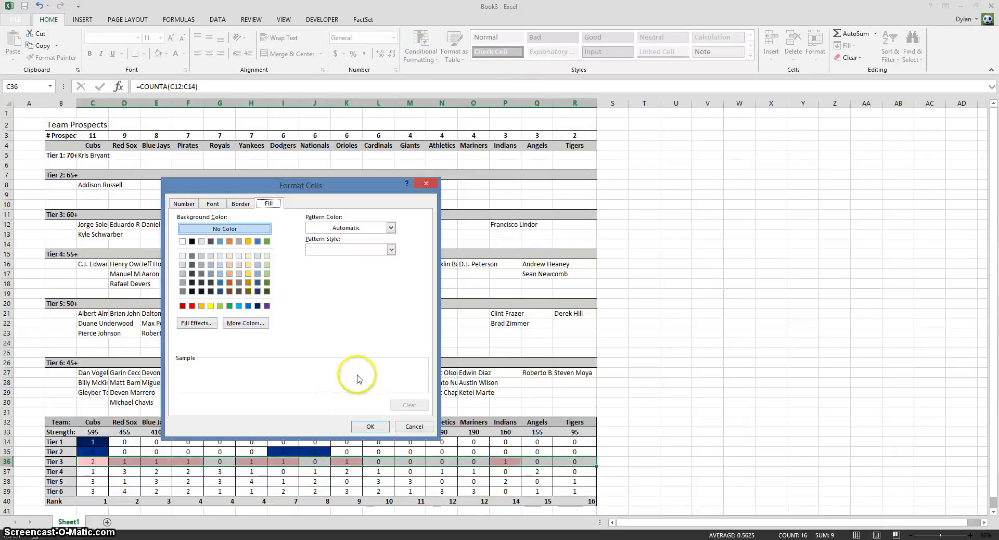
# - Give the Tier 3 rule's custom format a medium blue fill lightened from the standard dark blue, about RGB 0, 63, 188
pyautogui.click(257, 306)
pyautogui.click(256, 322)
pyautogui.moveTo(329, 316); pyautogui.dragTo(330, 306)
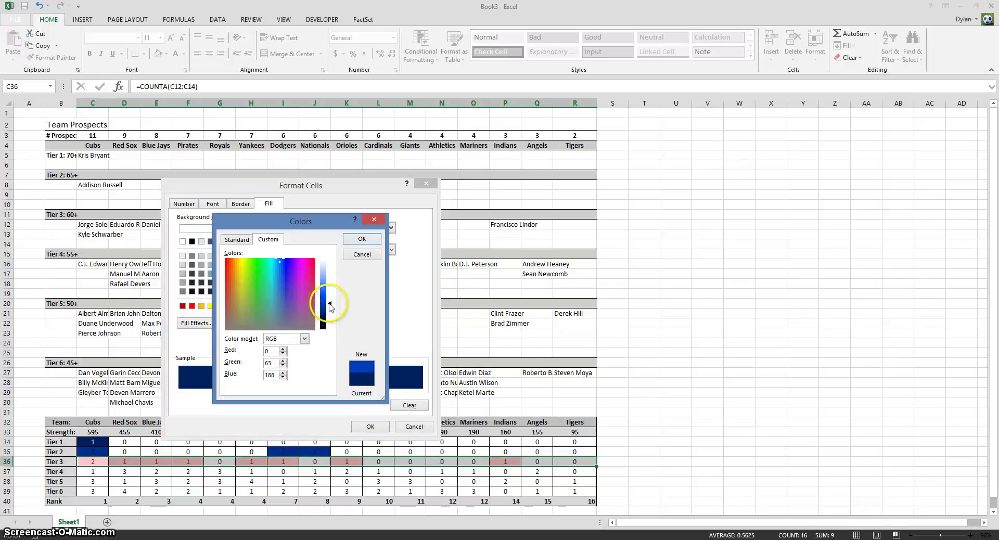
pyautogui.click(362, 239)
# - Set the Tier 3 custom format's font color to white and apply the rule
pyautogui.click(213, 203)
pyautogui.click(333, 289)
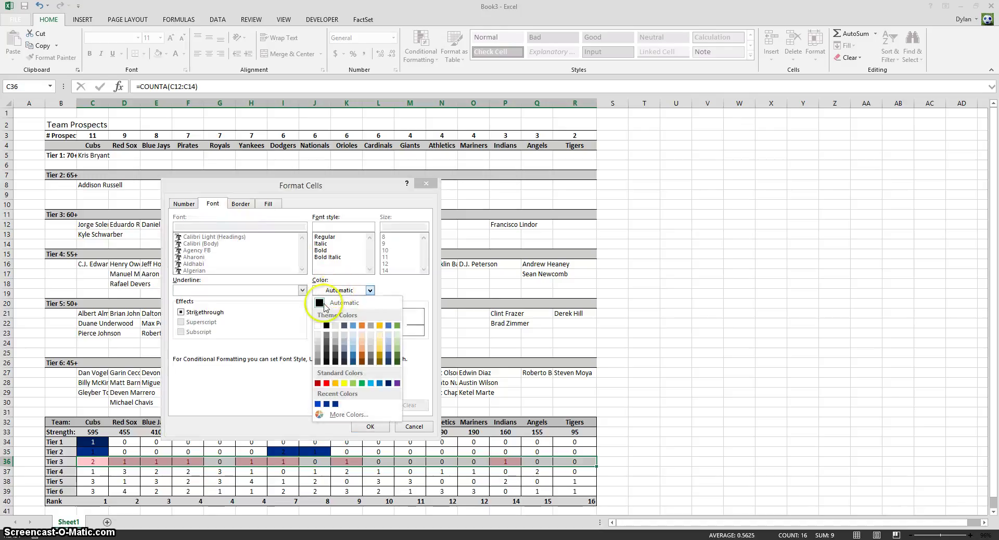
pyautogui.click(315, 328)
pyautogui.click(373, 426)
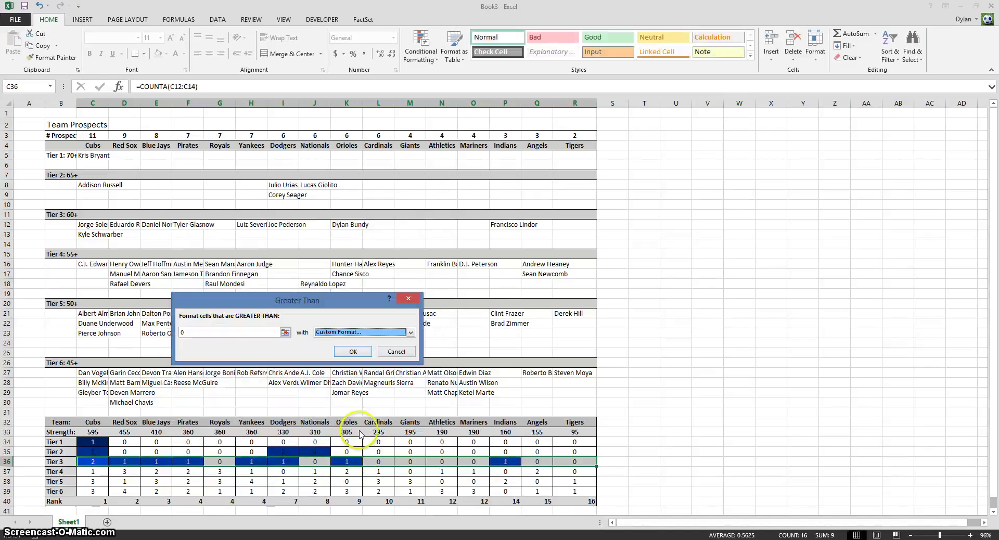
pyautogui.click(359, 348)
# - Set up a highlight rule for Tier 4 counts in C37:R37 greater than 0, with a custom format using a white font
pyautogui.moveTo(96, 472); pyautogui.dragTo(574, 471)
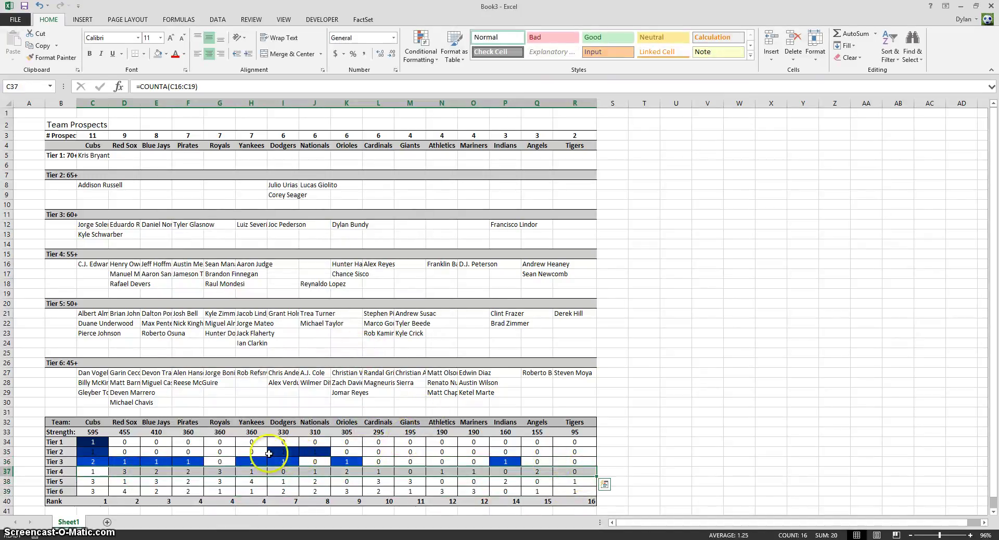
pyautogui.click(423, 51)
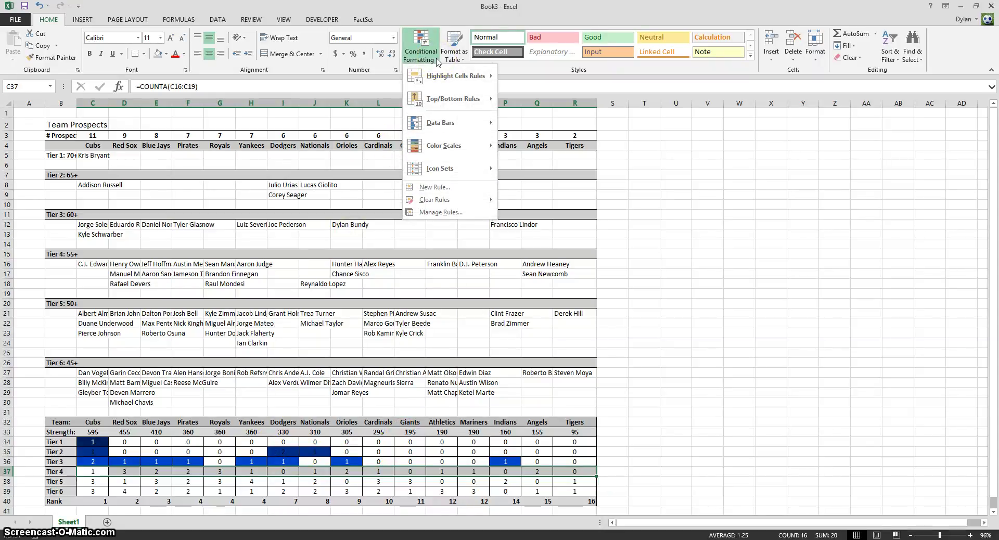
pyautogui.moveTo(458, 76)
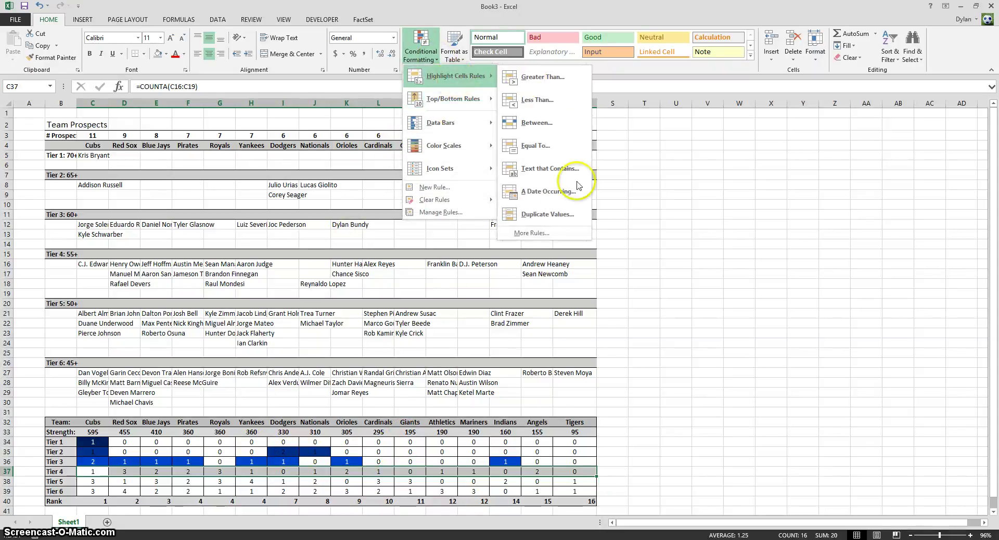
pyautogui.click(541, 78)
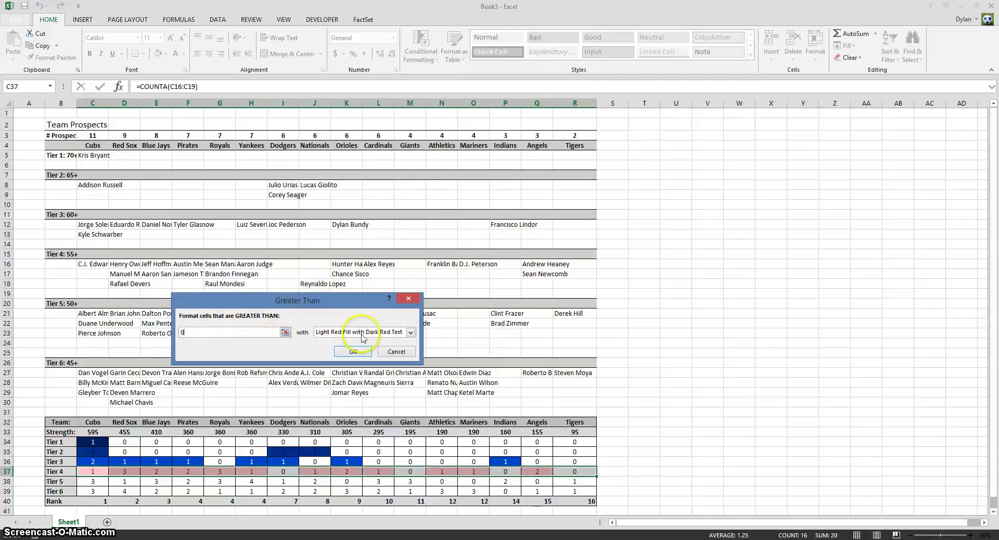
pyautogui.click(396, 332)
pyautogui.click(359, 389)
pyautogui.click(369, 290)
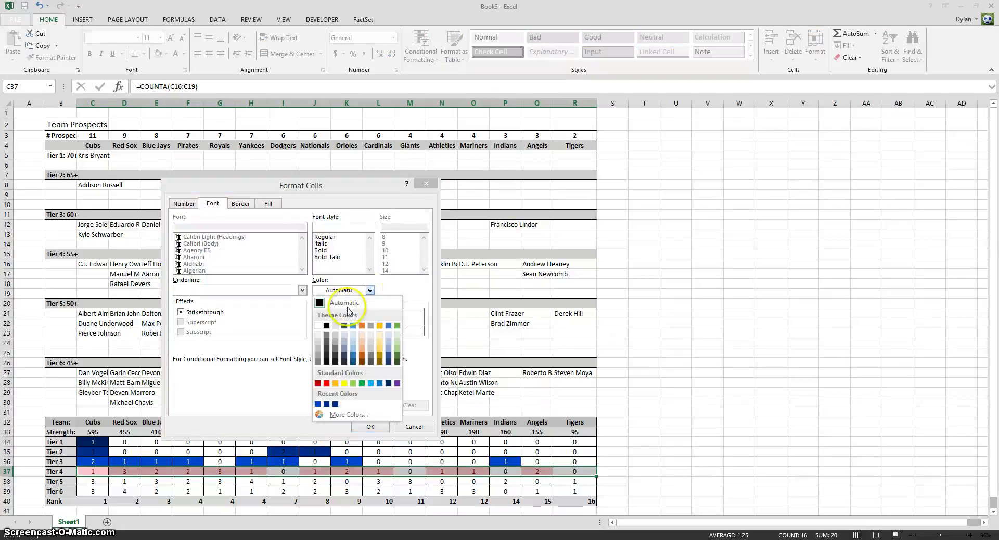
pyautogui.click(368, 290)
# - Give the Tier 4 rule's custom format a brighter blue fill, about RGB 5, 88, 255, and apply the rule
pyautogui.click(268, 203)
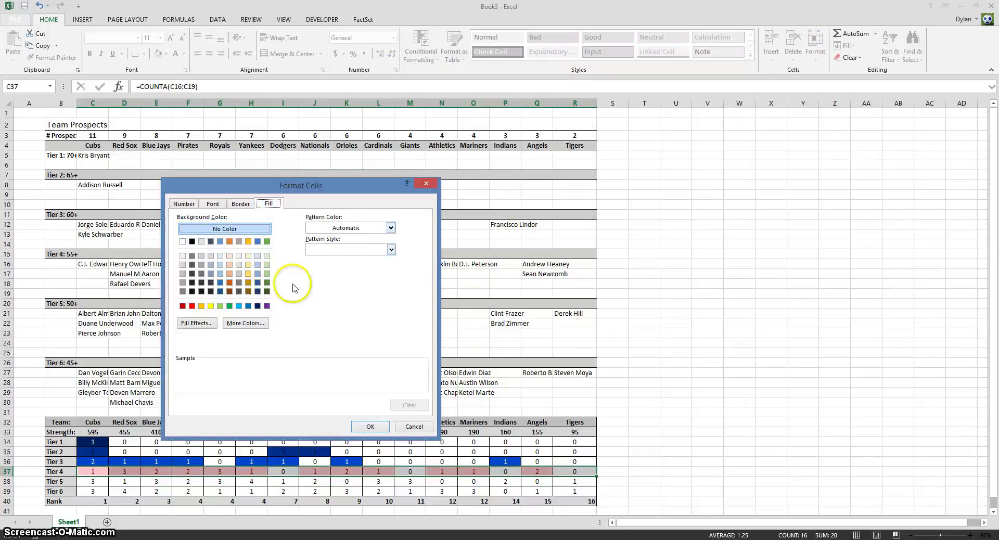
pyautogui.click(257, 305)
pyautogui.click(246, 323)
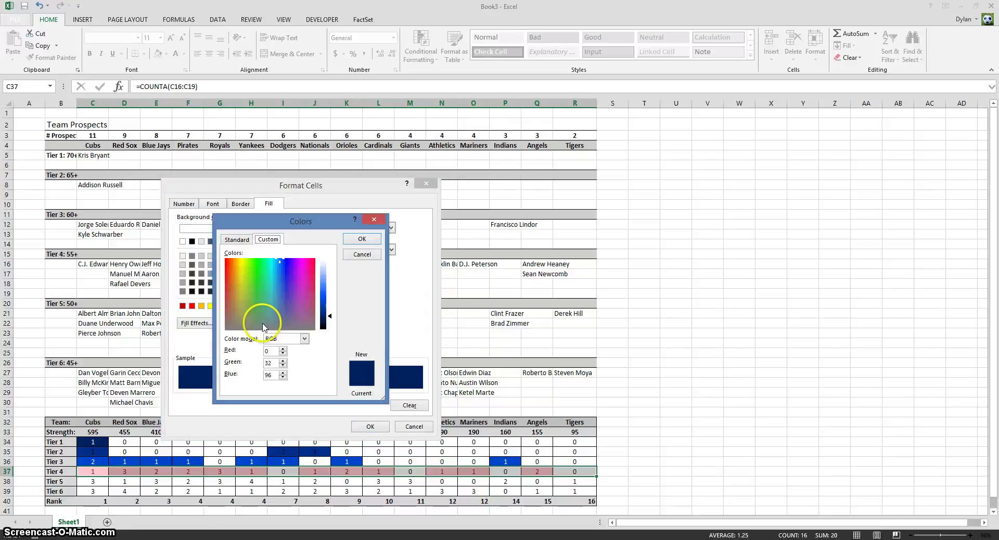
pyautogui.moveTo(328, 316); pyautogui.dragTo(329, 296)
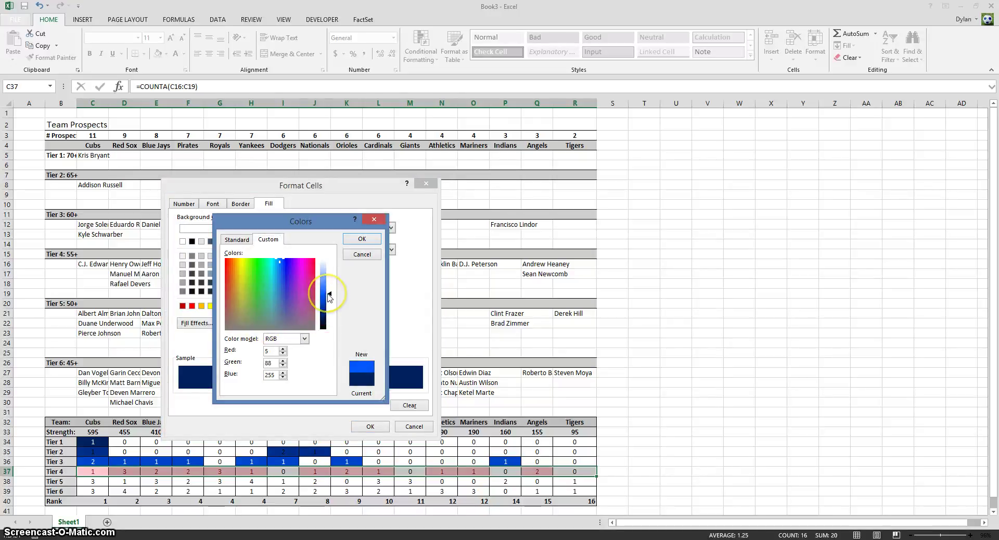
pyautogui.click(362, 239)
pyautogui.click(370, 426)
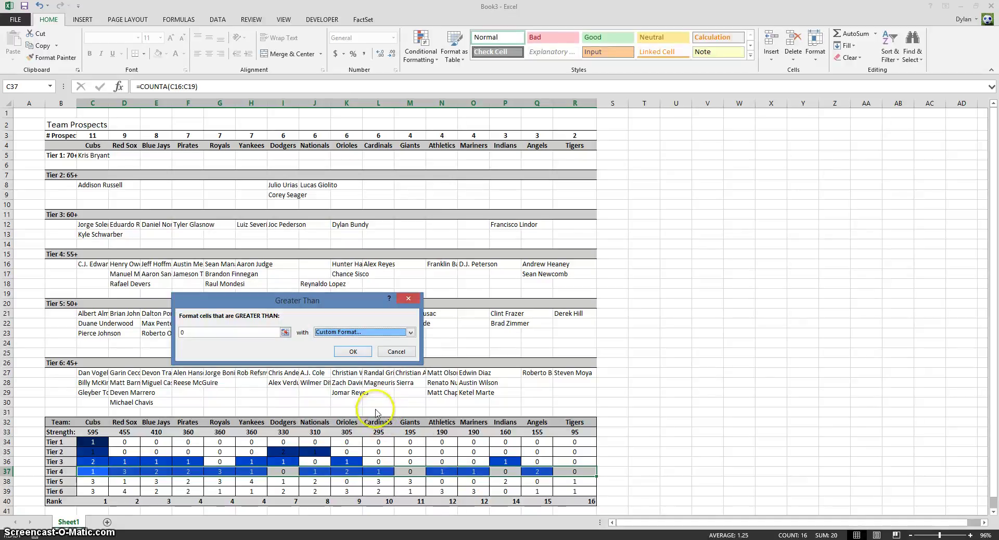
pyautogui.click(354, 352)
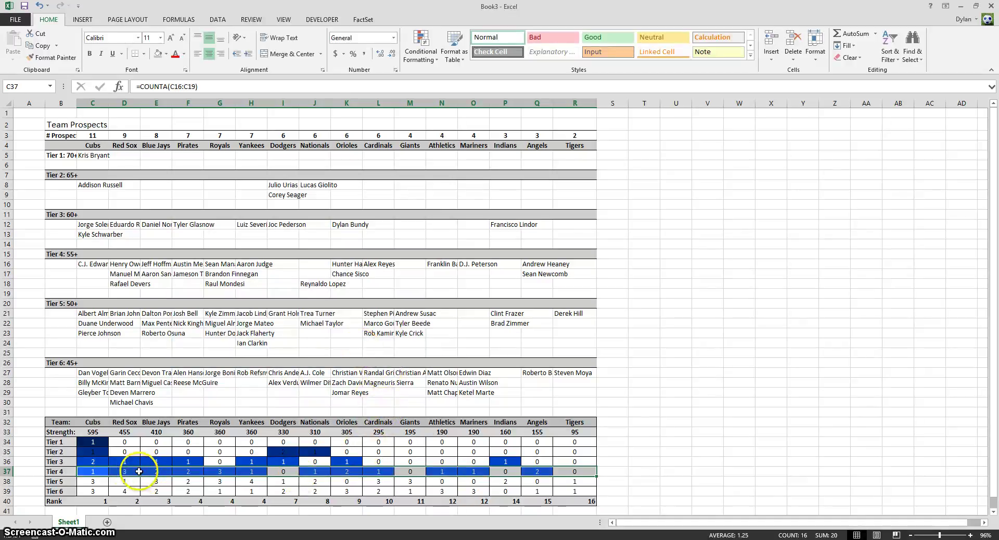
# - Select the Tier 5 counts in C38:R38 and open the highlight cells rule options for them
pyautogui.moveTo(98, 482); pyautogui.dragTo(583, 481)
pyautogui.click(421, 46)
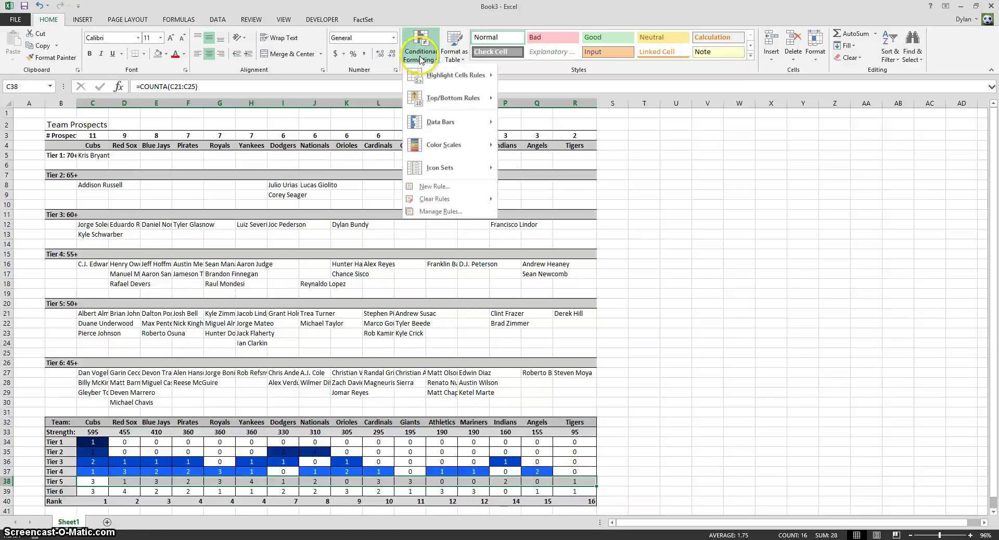
pyautogui.moveTo(452, 79)
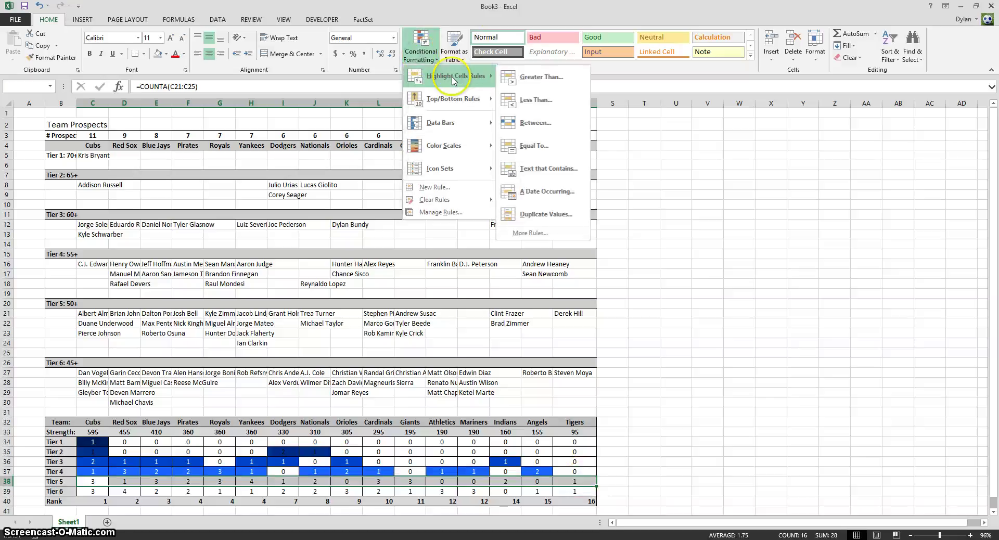
pyautogui.click(470, 14)
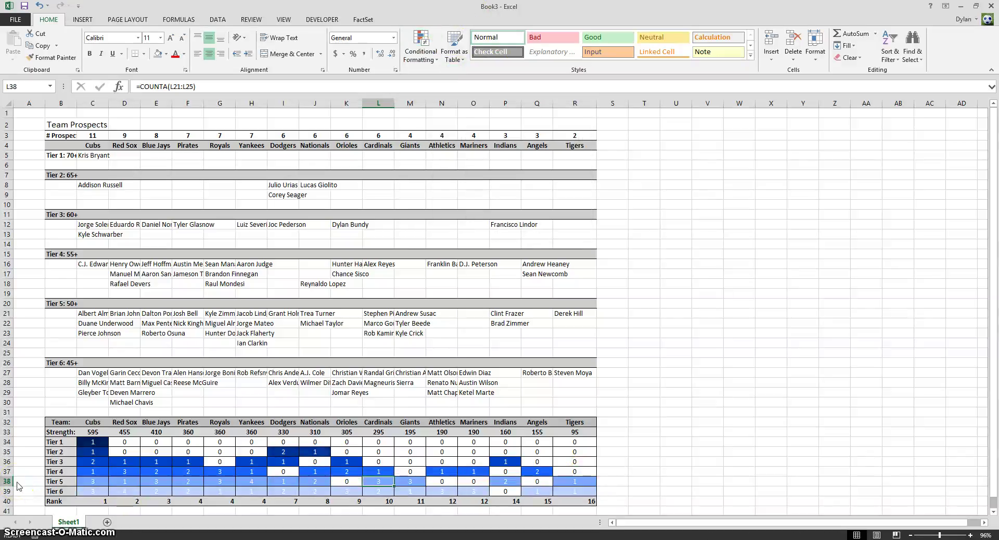
# - Examine the tier heat map, comparing the shading of the Cubs and Red Sox counts across the tiers
pyautogui.click(679, 461)
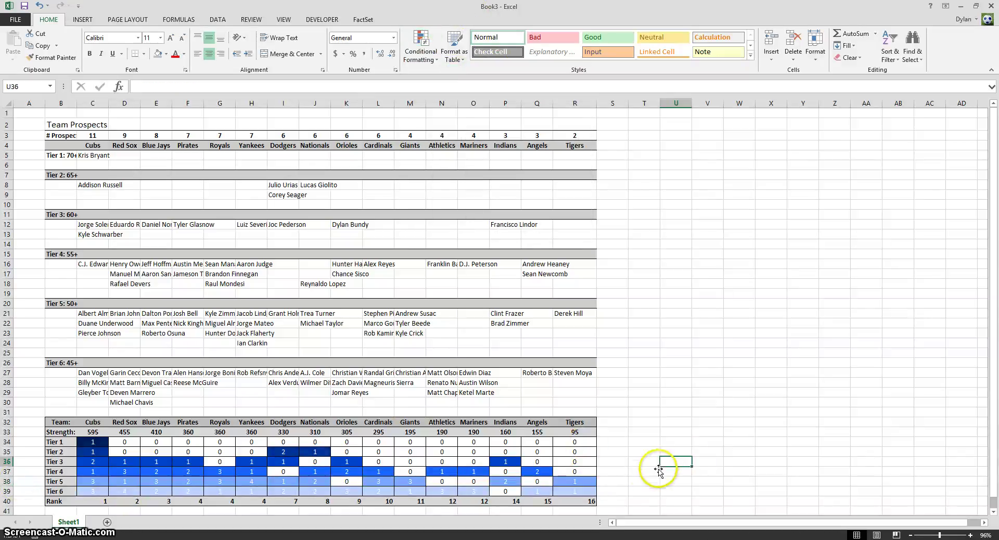
pyautogui.scroll(-1, 633, 491)
pyautogui.scroll(-1, 633, 491)
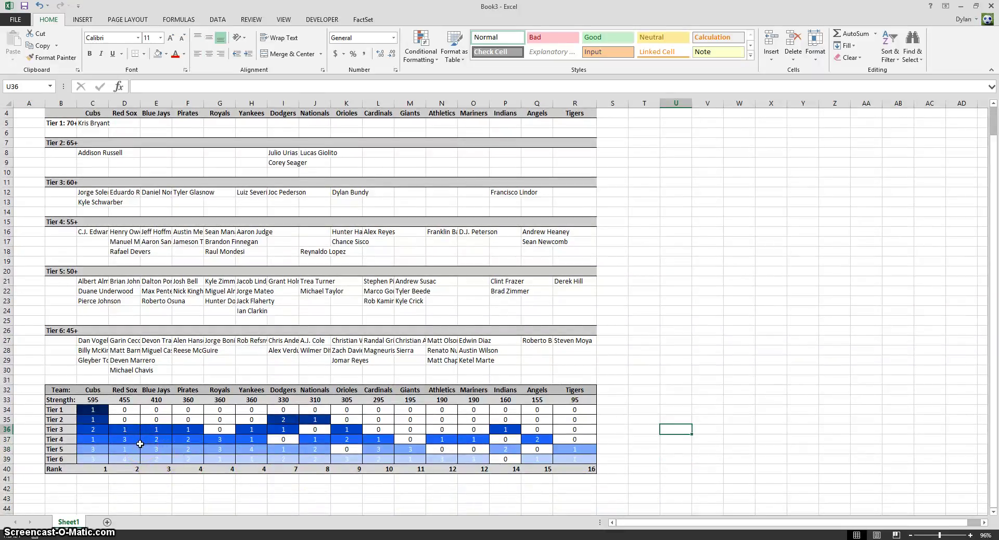
pyautogui.click(99, 410)
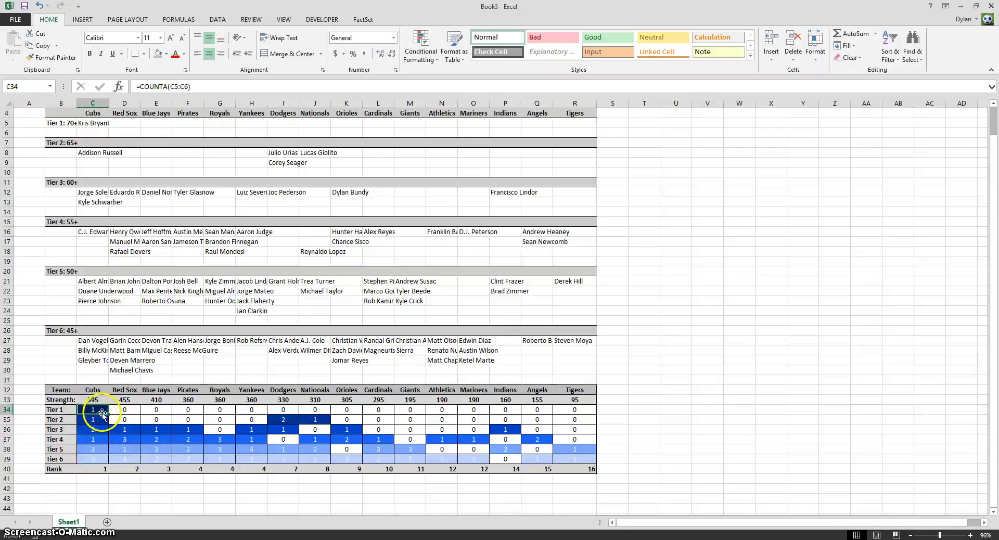
pyautogui.moveTo(102, 411); pyautogui.dragTo(96, 458)
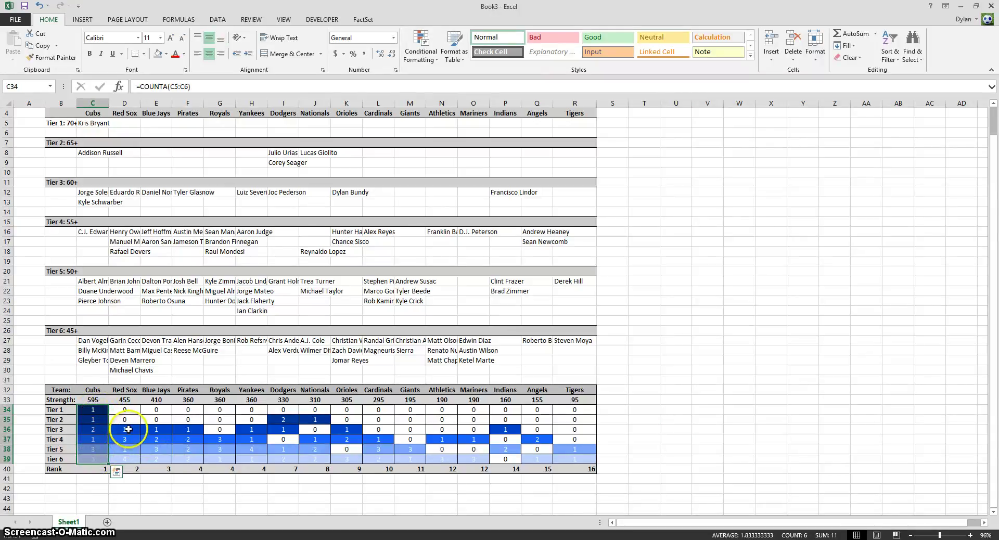
pyautogui.moveTo(125, 430); pyautogui.dragTo(127, 461)
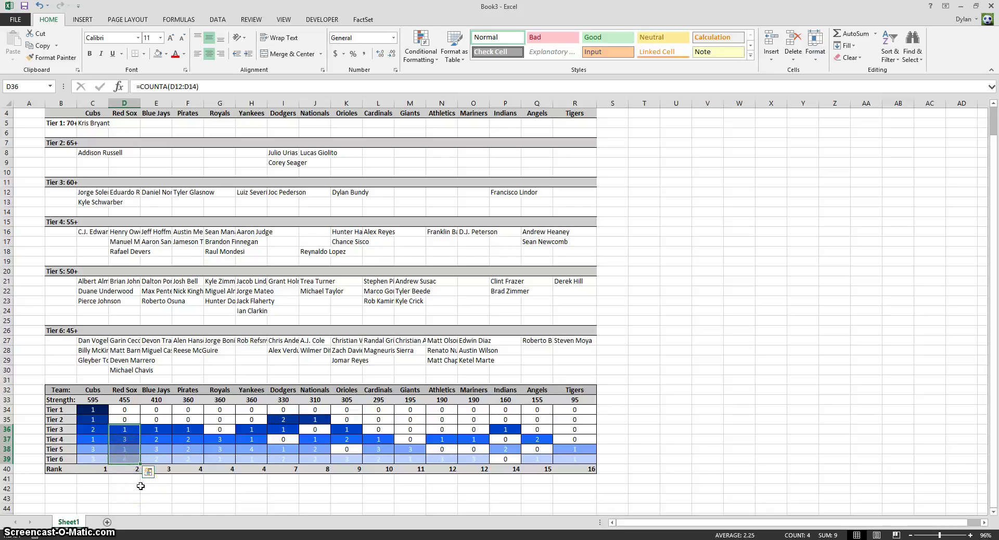
pyautogui.moveTo(125, 419); pyautogui.dragTo(127, 410)
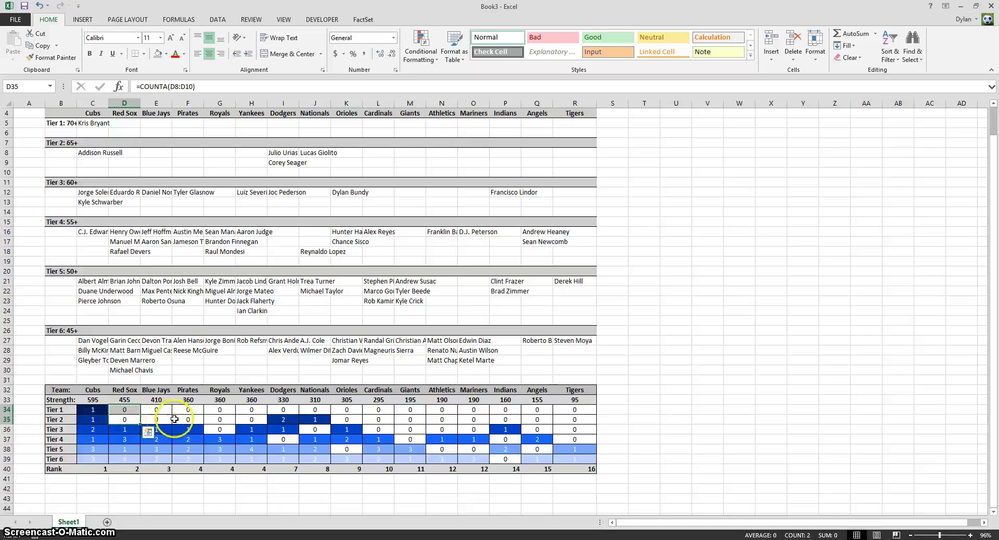
# - Compare the Dodgers and Nationals counts in Tier 2 and the lower tiers of the heat map
pyautogui.click(284, 419)
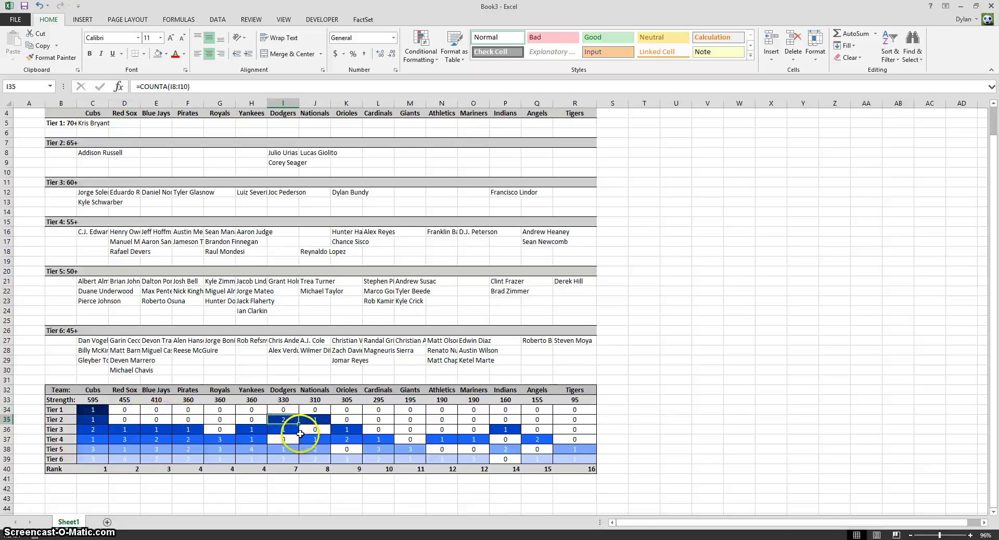
pyautogui.click(318, 419)
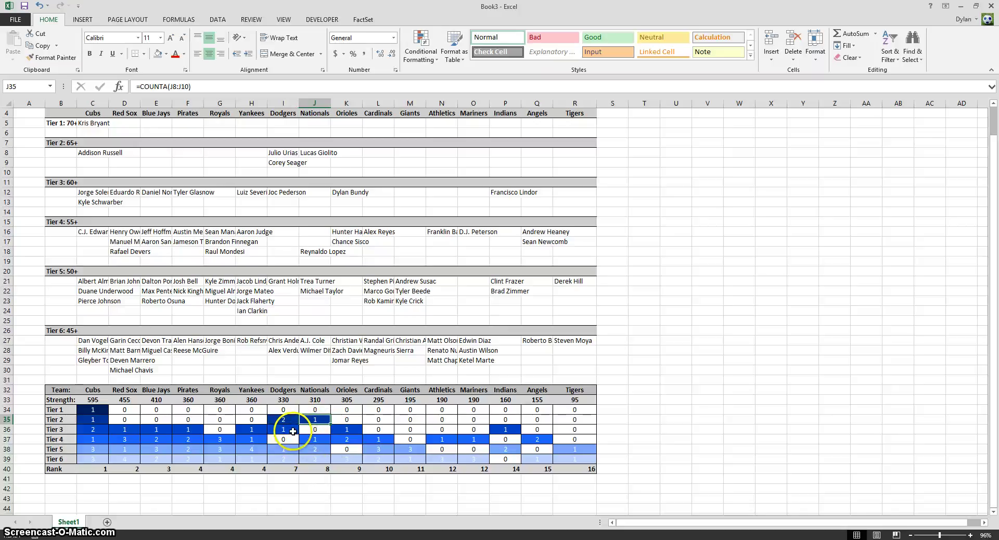
pyautogui.moveTo(292, 432); pyautogui.dragTo(320, 459)
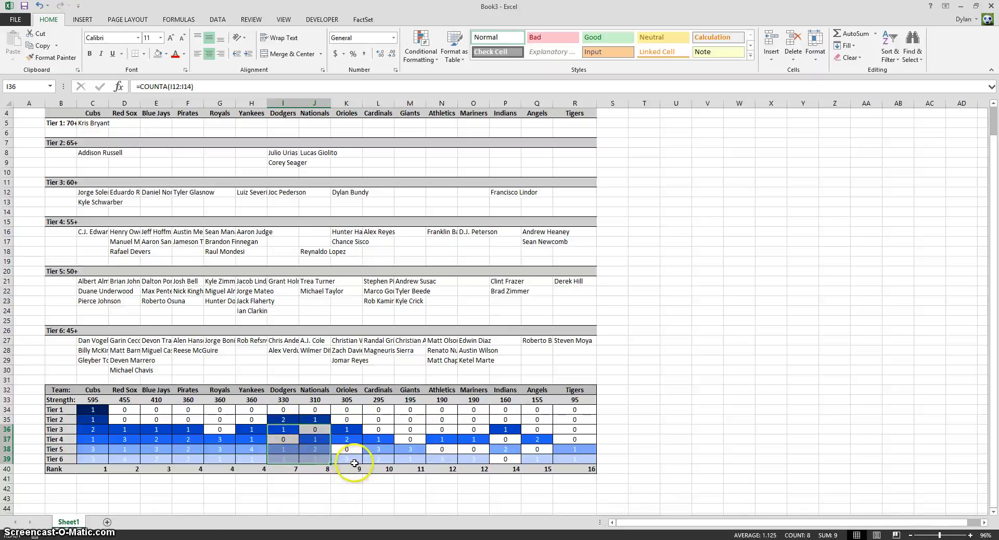
pyautogui.click(355, 461)
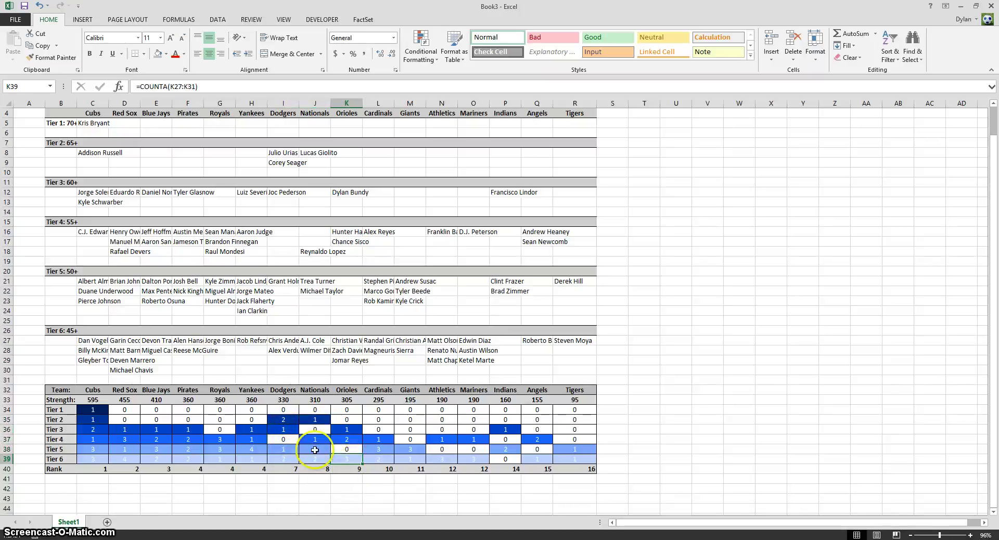